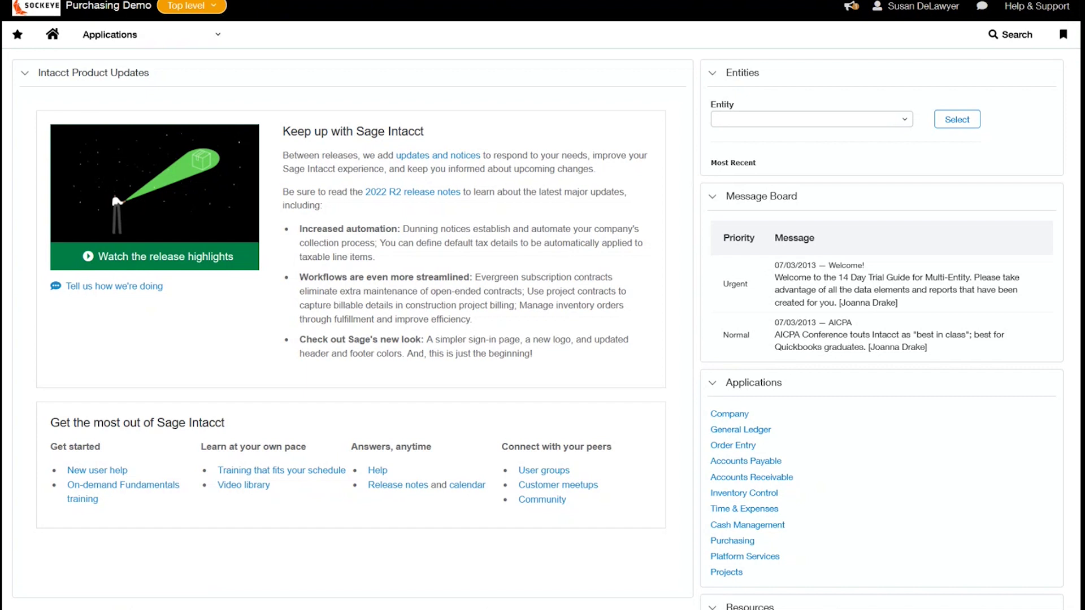
Open the Purchasing transaction definitions and display them as a workflow tree
click(137, 36)
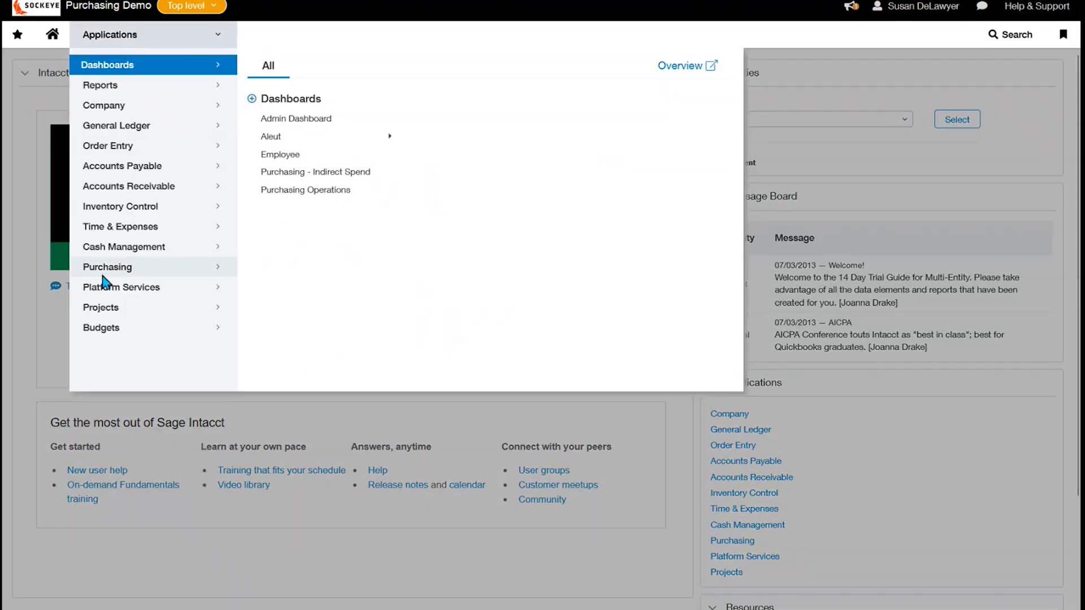
click(218, 267)
click(325, 66)
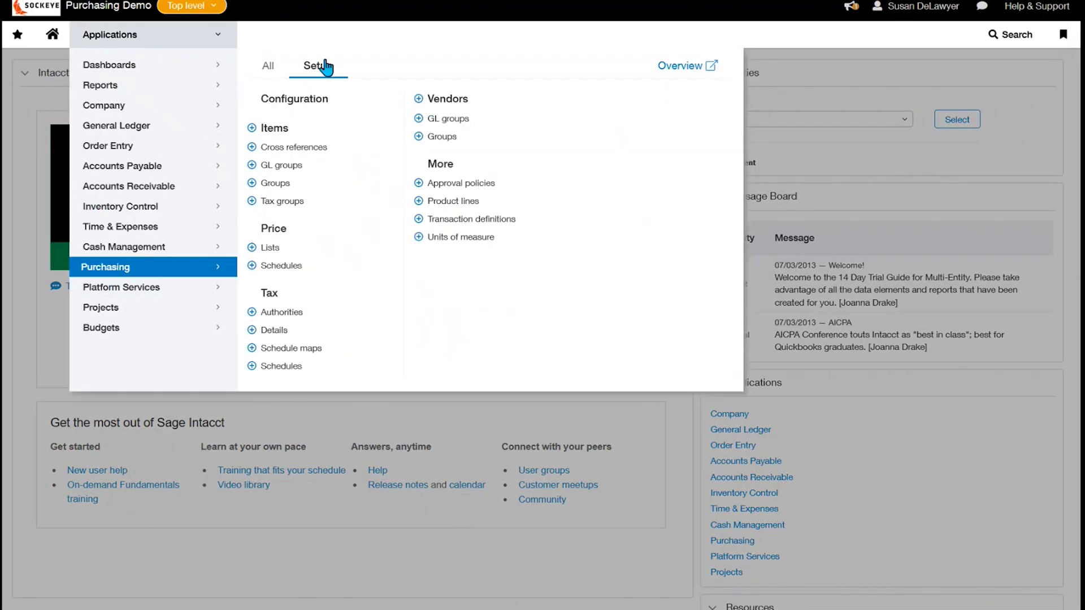
click(470, 221)
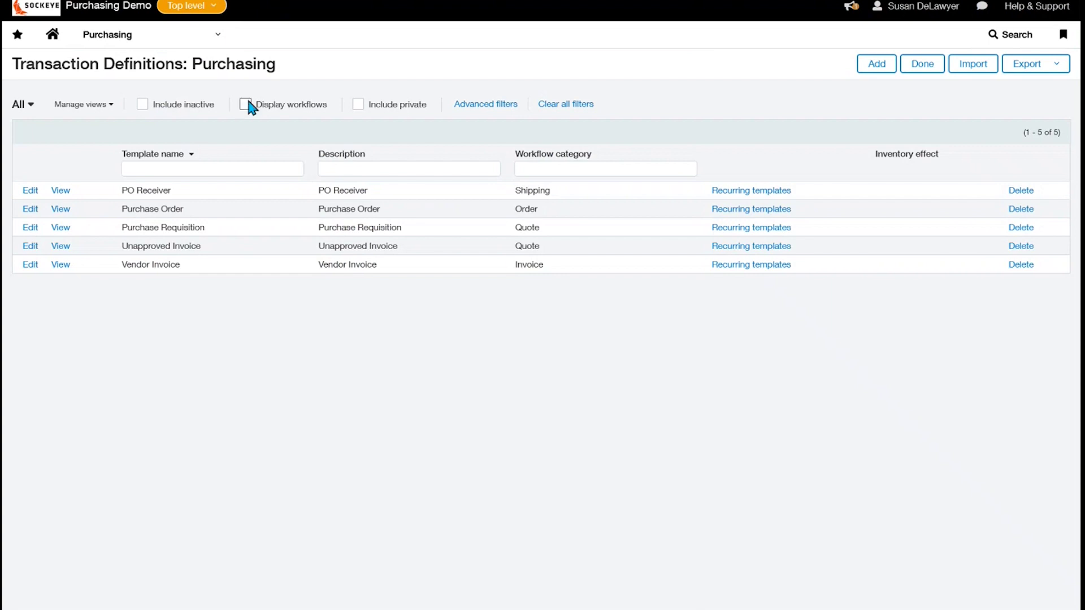
click(246, 105)
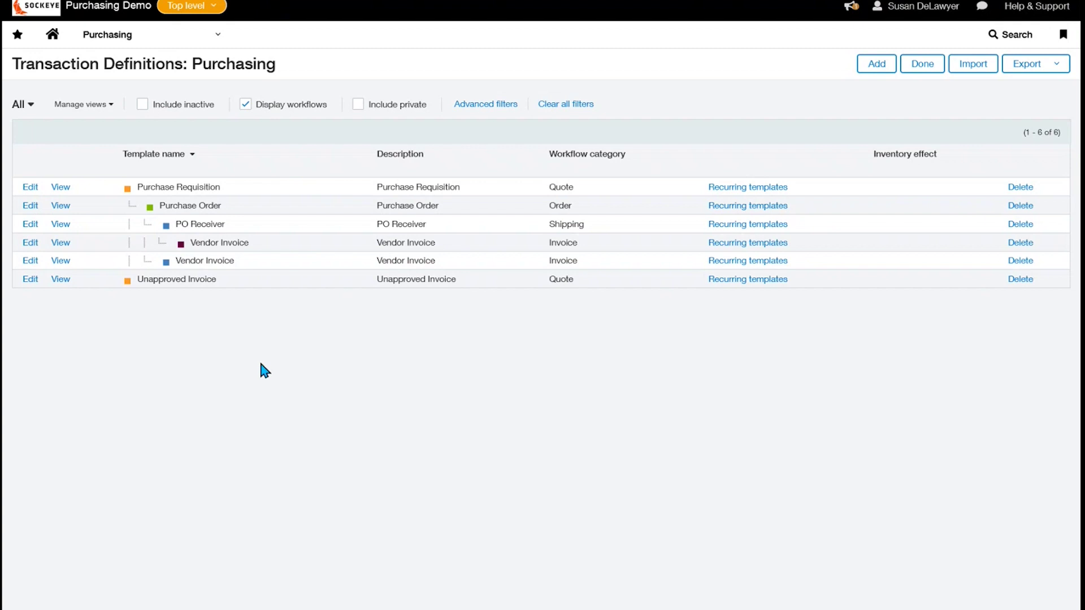
Start a new purchase requisition dated 7/1 for vendor Sysco Foods
click(138, 46)
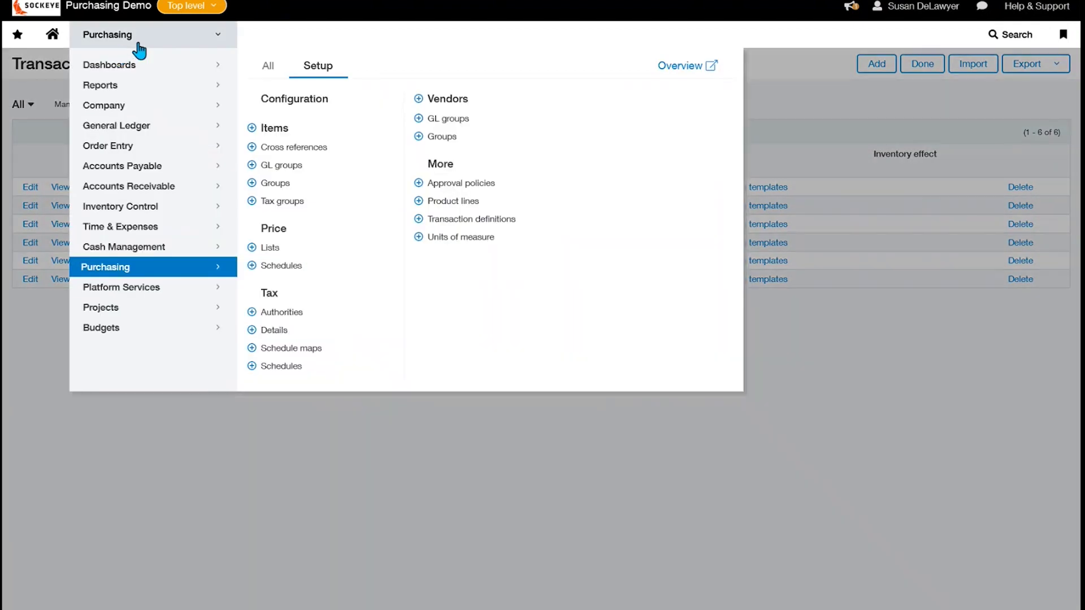
click(268, 65)
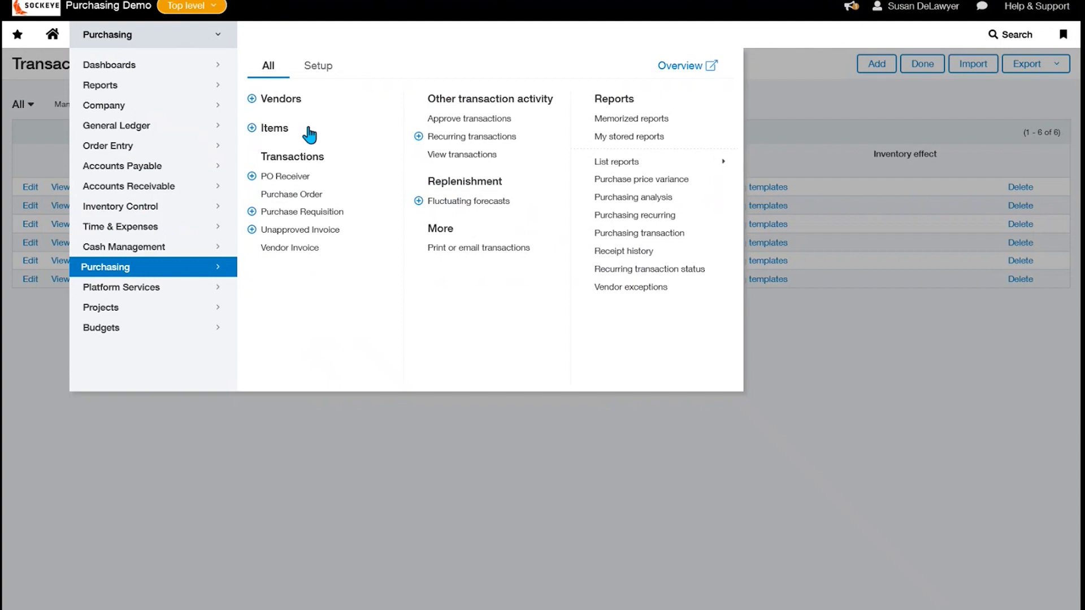
click(283, 195)
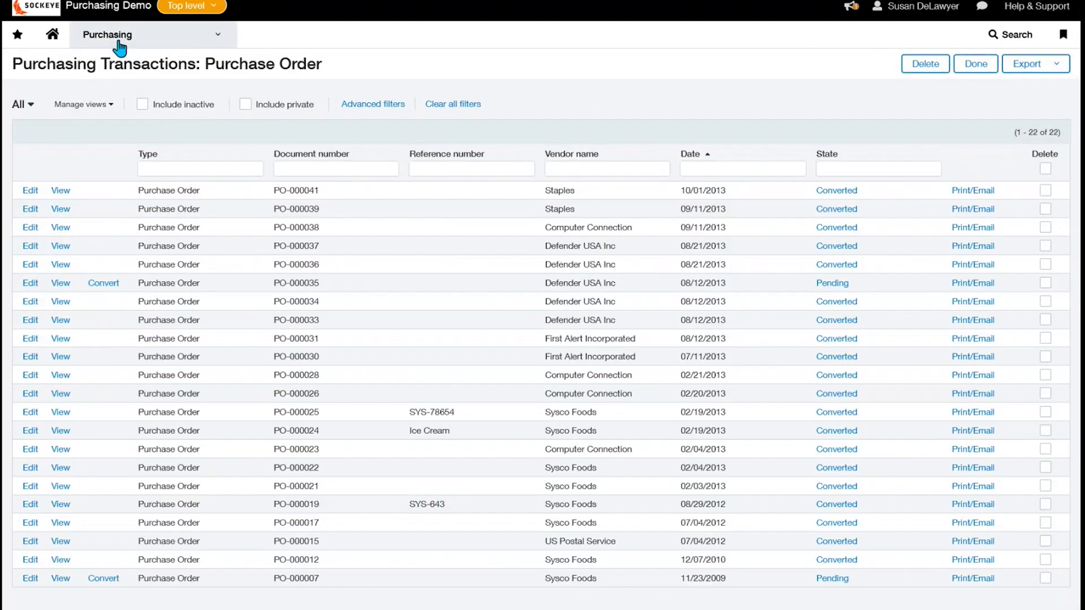
click(82, 34)
click(303, 214)
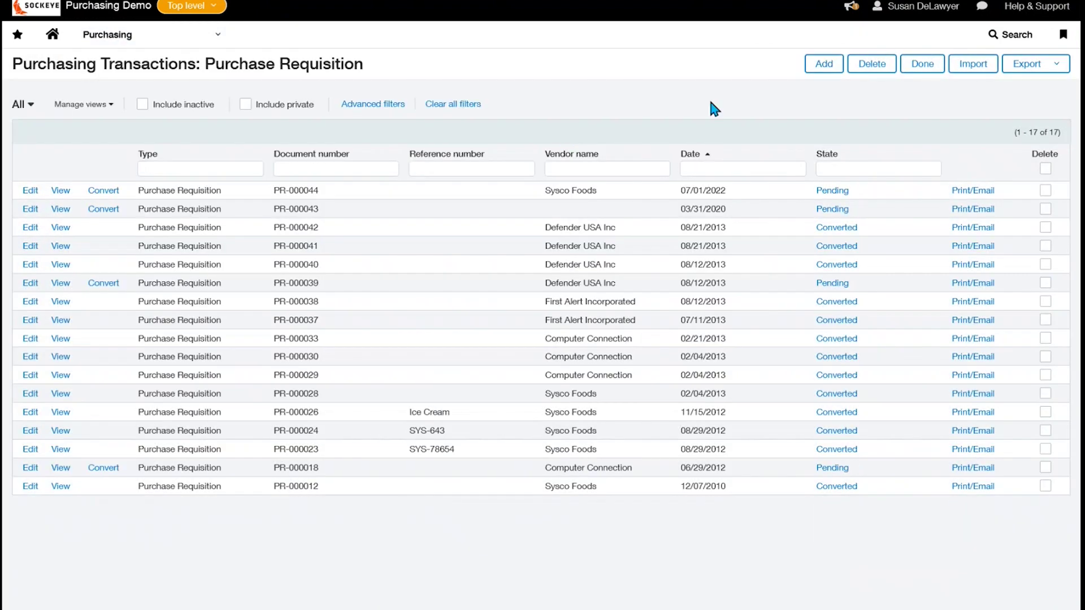
click(819, 67)
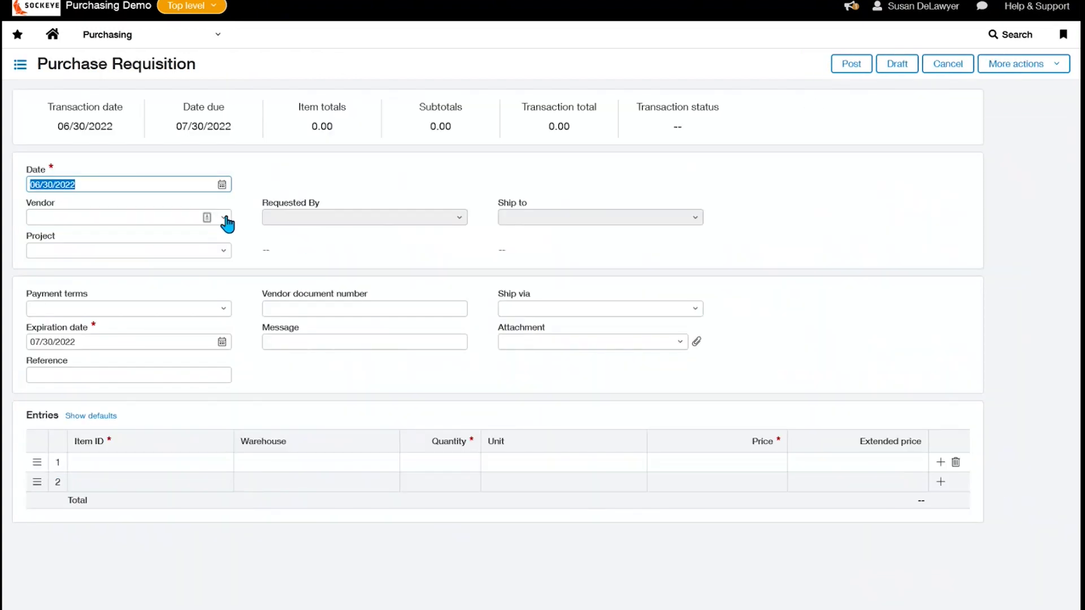
text(7/1)
key(Tab)
click(225, 218)
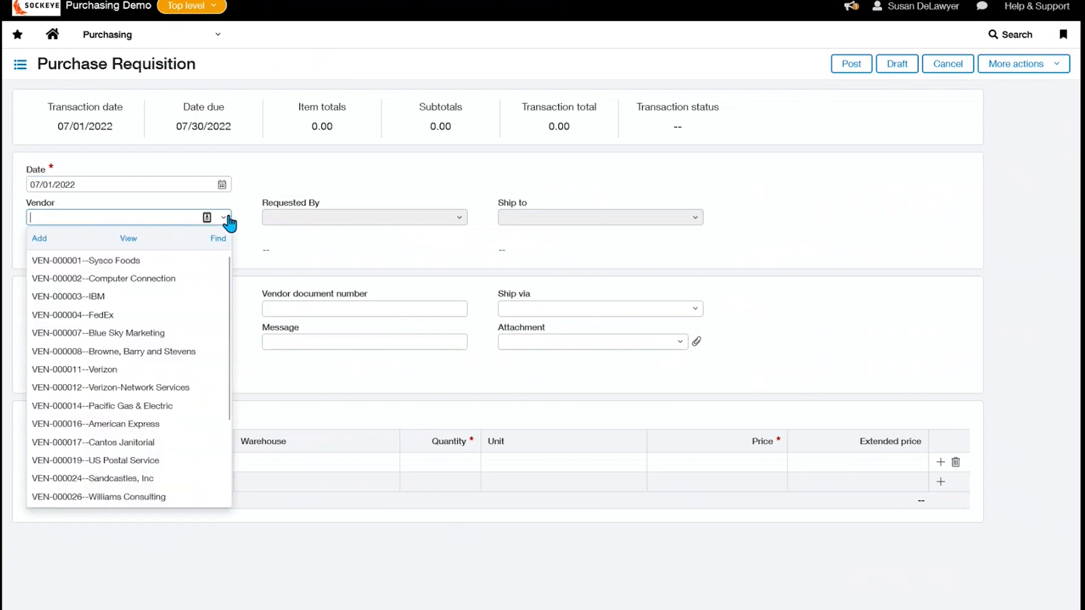
click(120, 269)
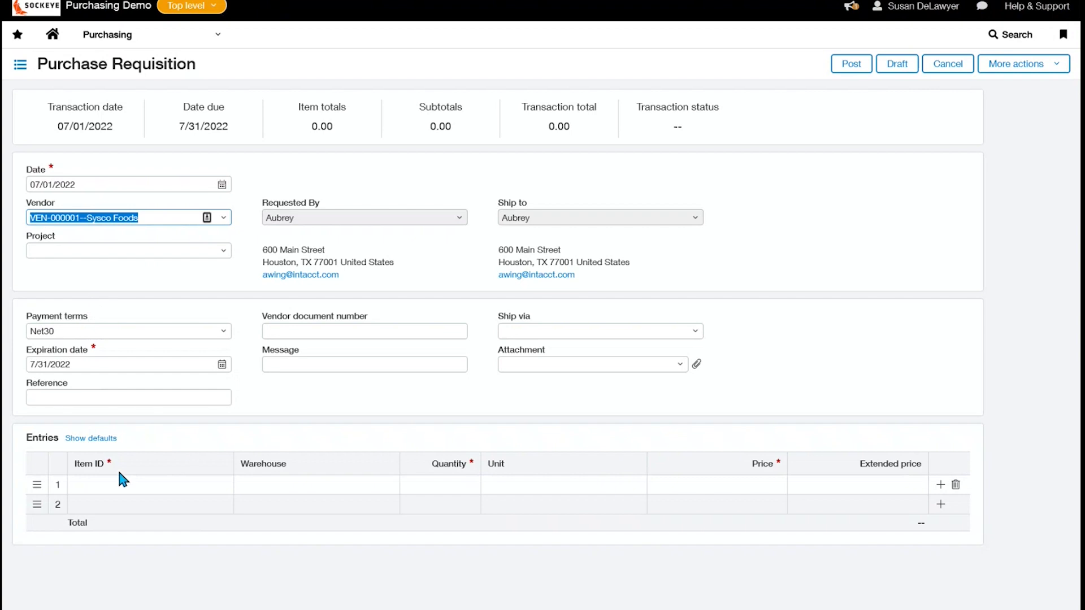
Add a Materials line with quantity 500 at a 5.00 unit price
click(148, 485)
click(171, 486)
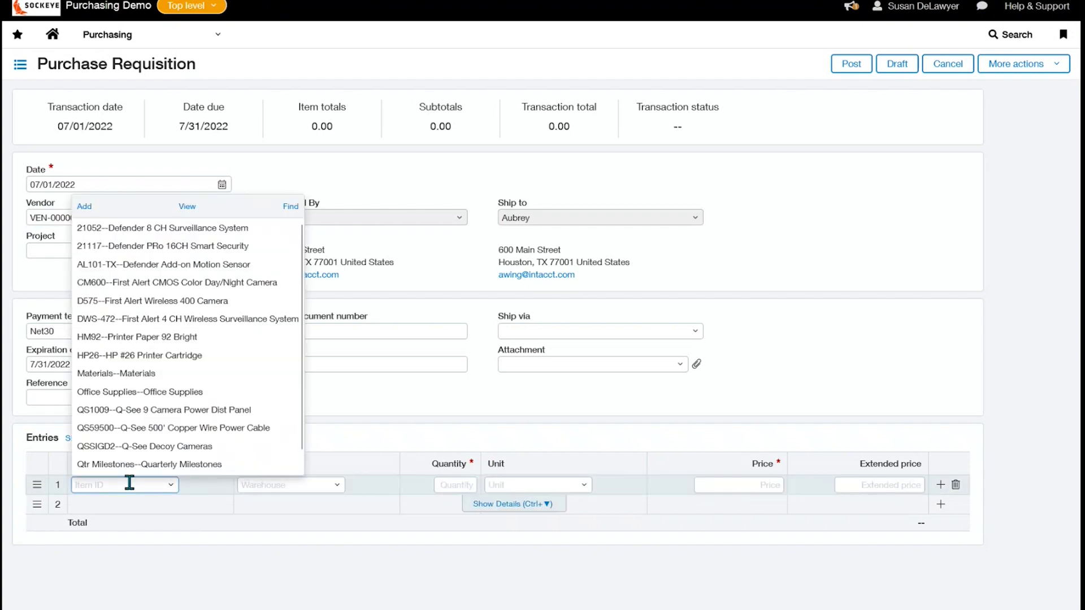
text(mat)
click(134, 521)
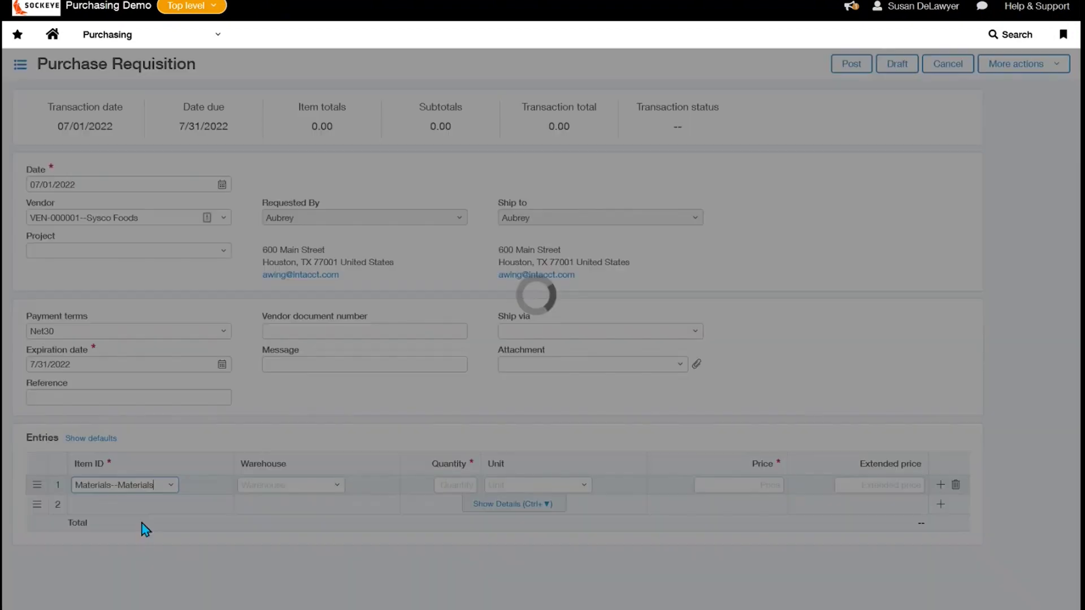
click(459, 484)
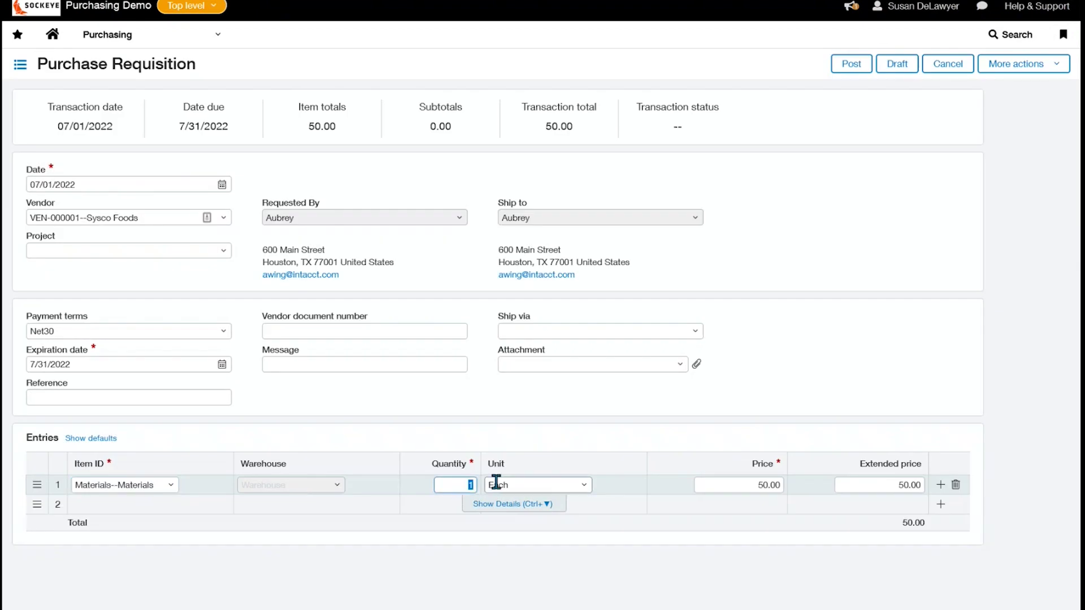
text(500)
key(Tab)
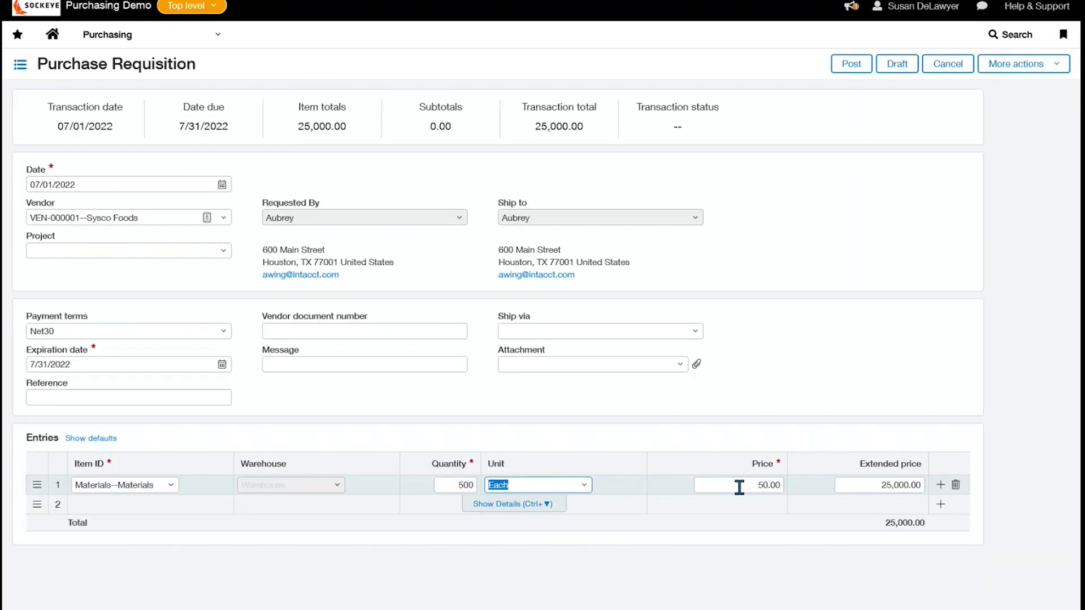
click(739, 486)
text(5)
key(Tab)
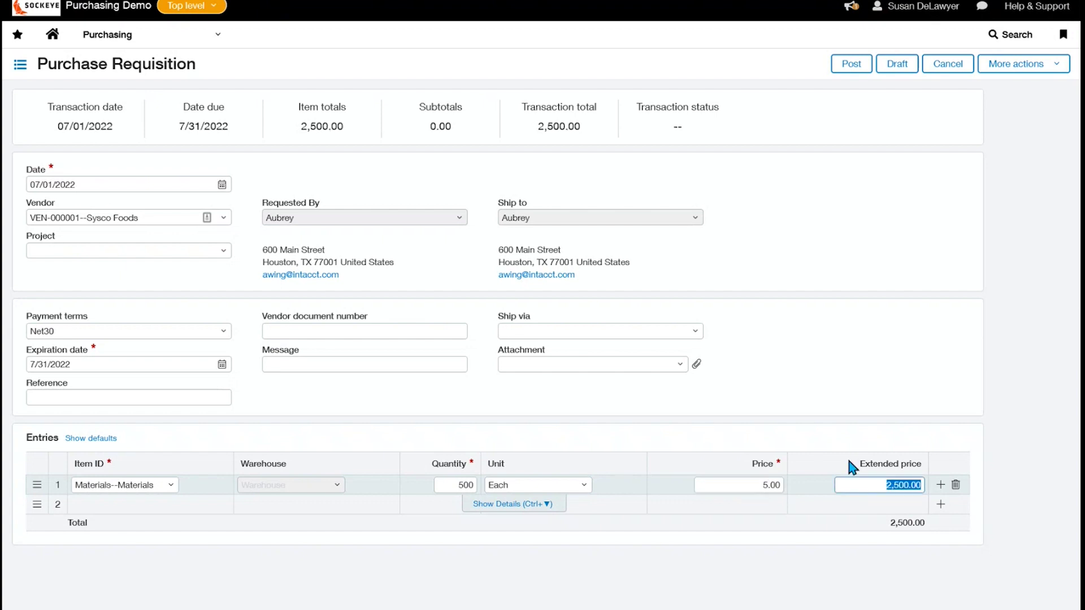
Set the line's entity to 00--Test Company
click(514, 504)
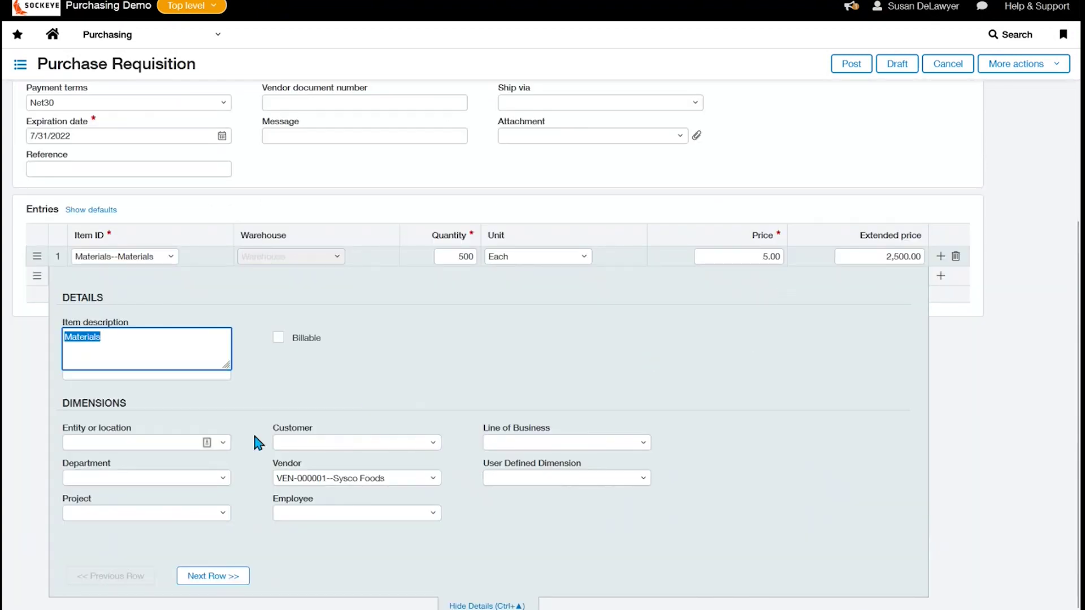
click(223, 443)
click(163, 186)
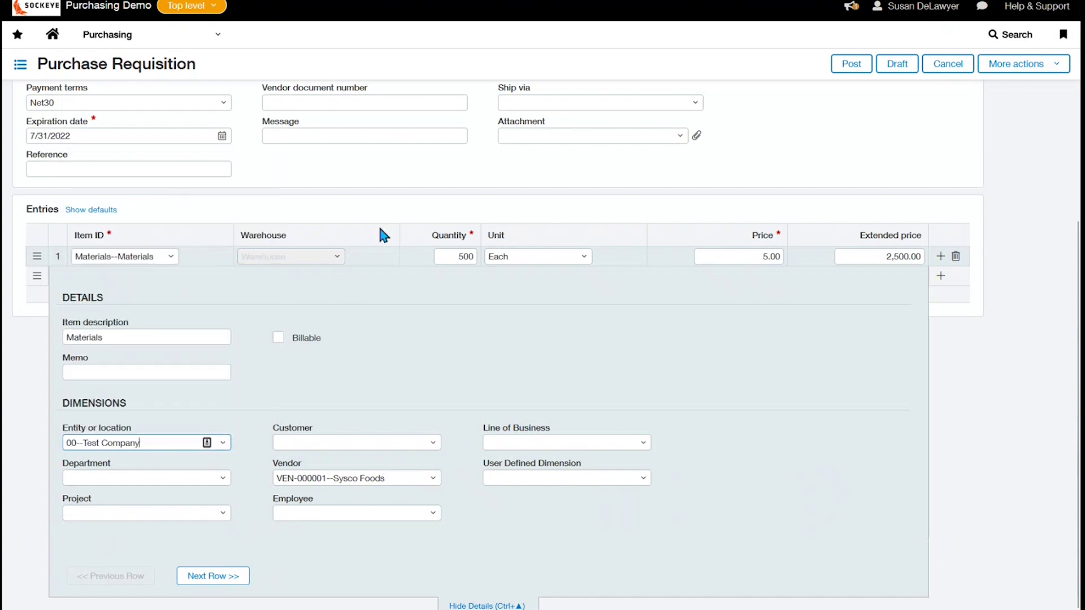
click(755, 315)
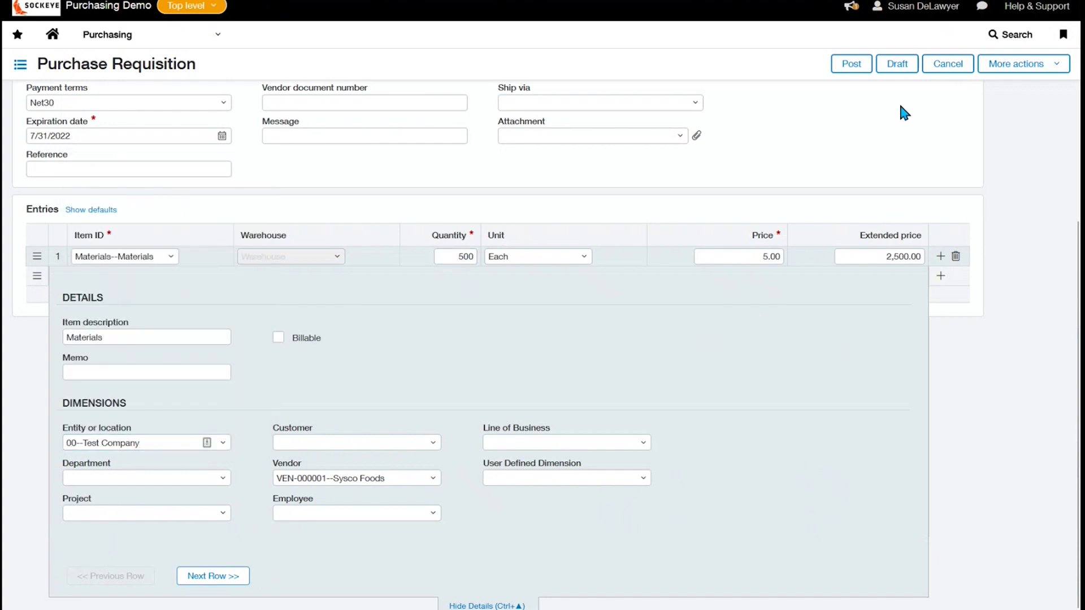
Post requisition PR-000045 and convert it to a purchase order dated 07/01/2022
click(845, 65)
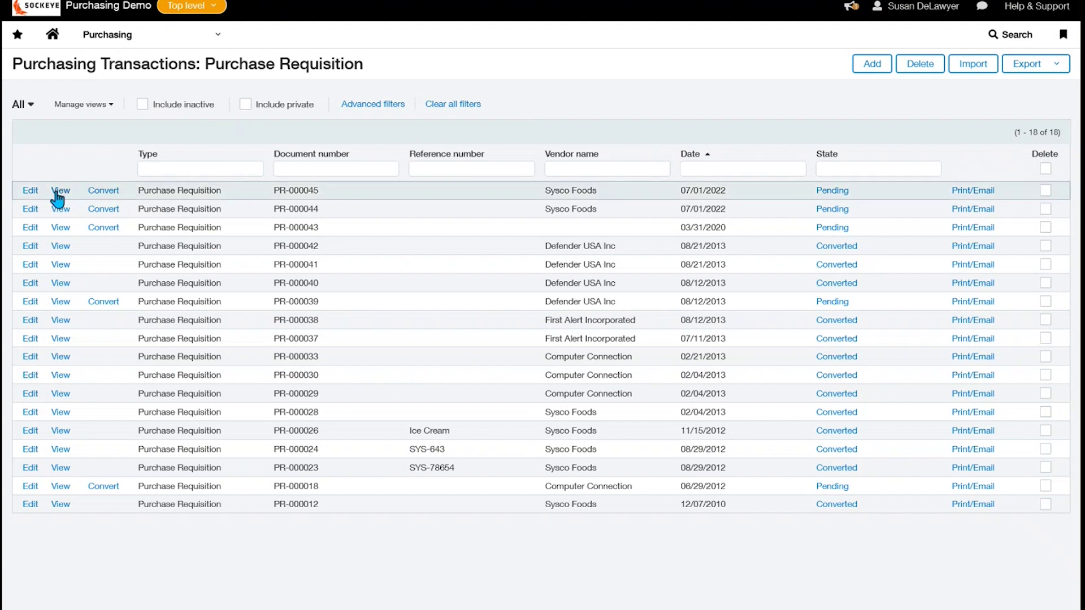
click(103, 195)
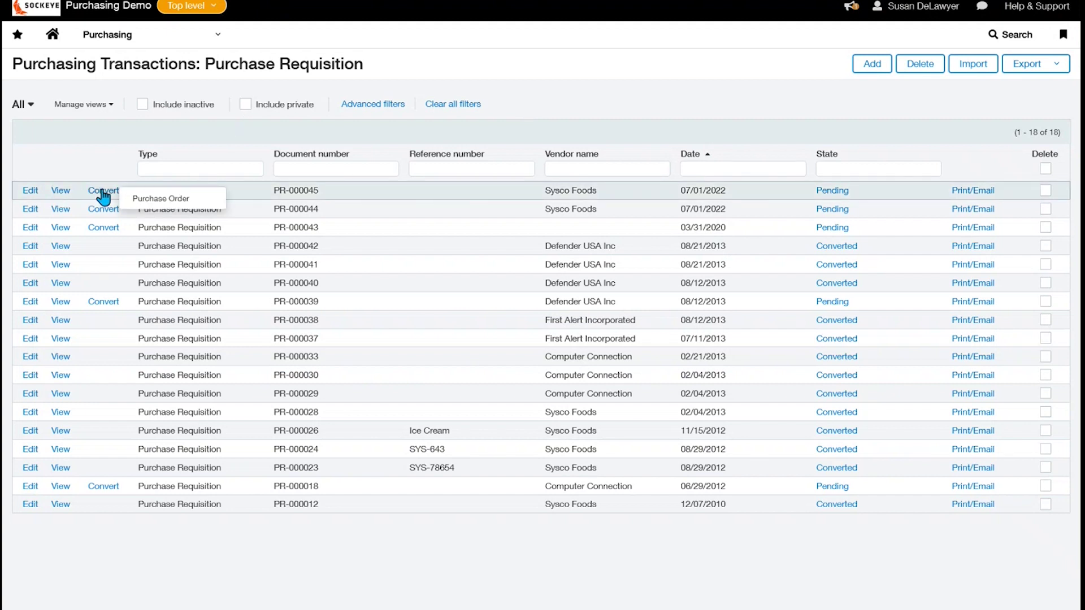
click(162, 201)
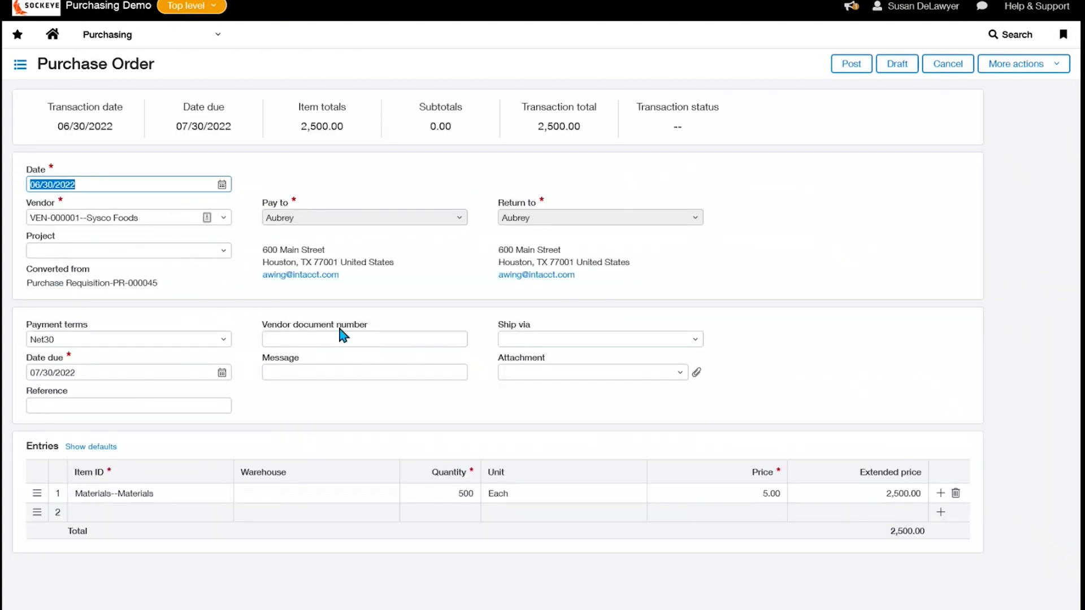
text(07/01/2022)
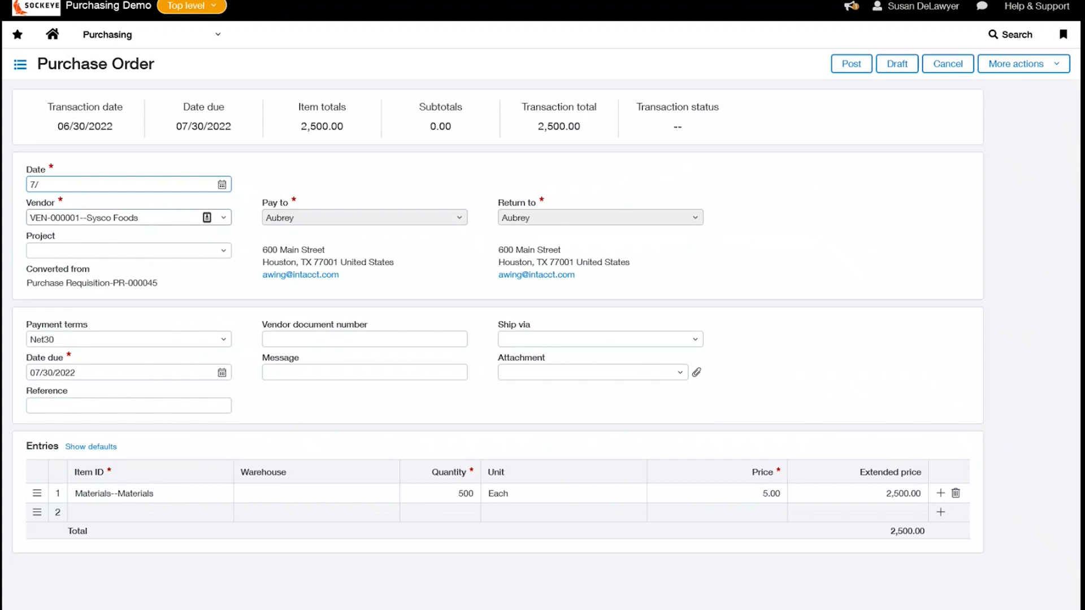
key(Tab)
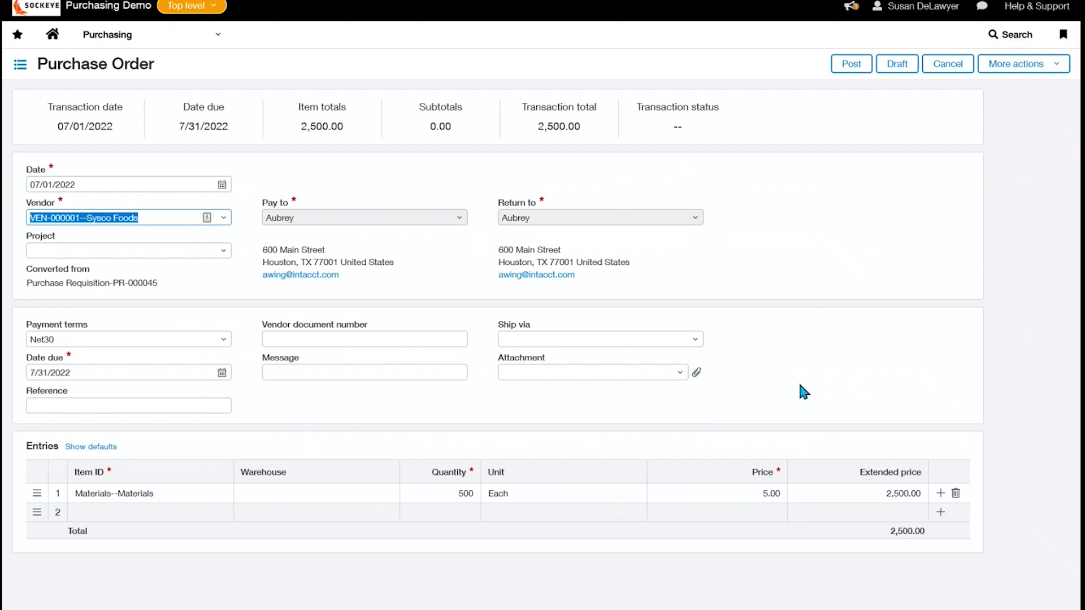
click(459, 497)
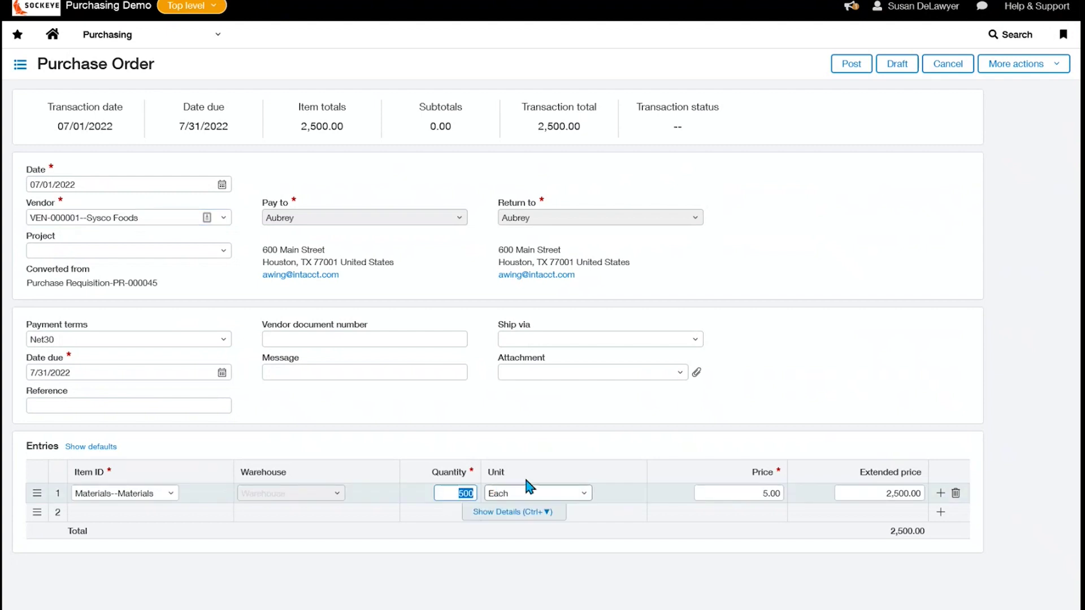
click(822, 181)
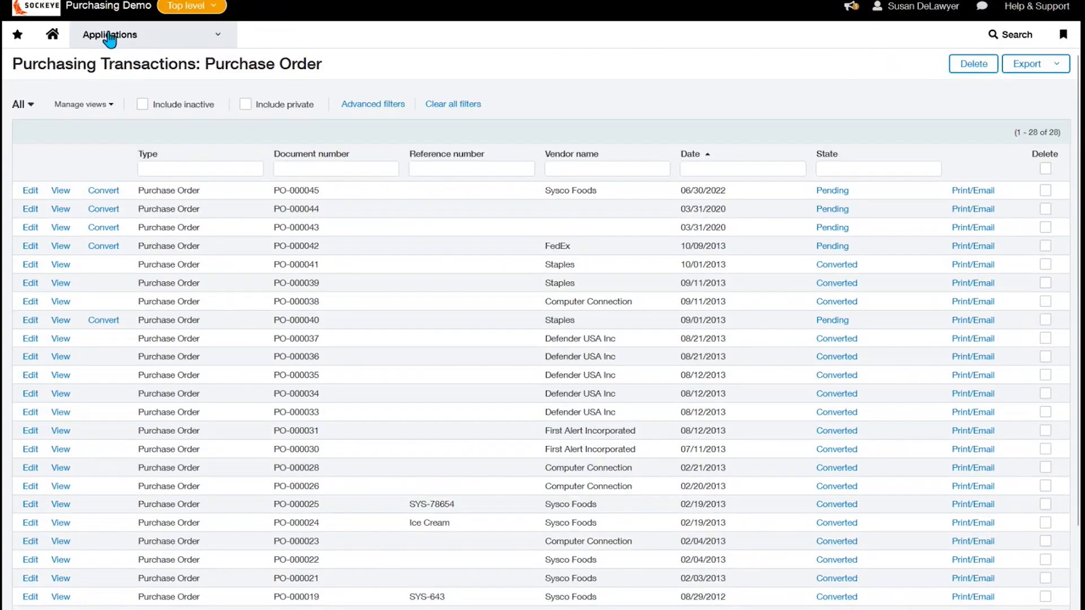
Run the General Ledger report for all accounts as of 07/01/2022
click(107, 81)
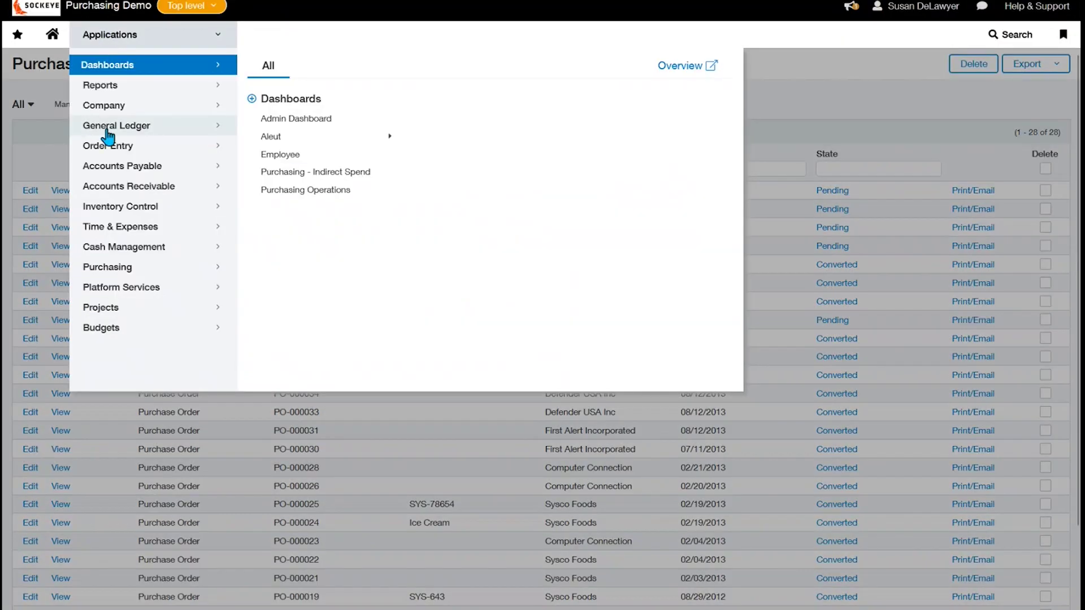
mouse_move(107, 130)
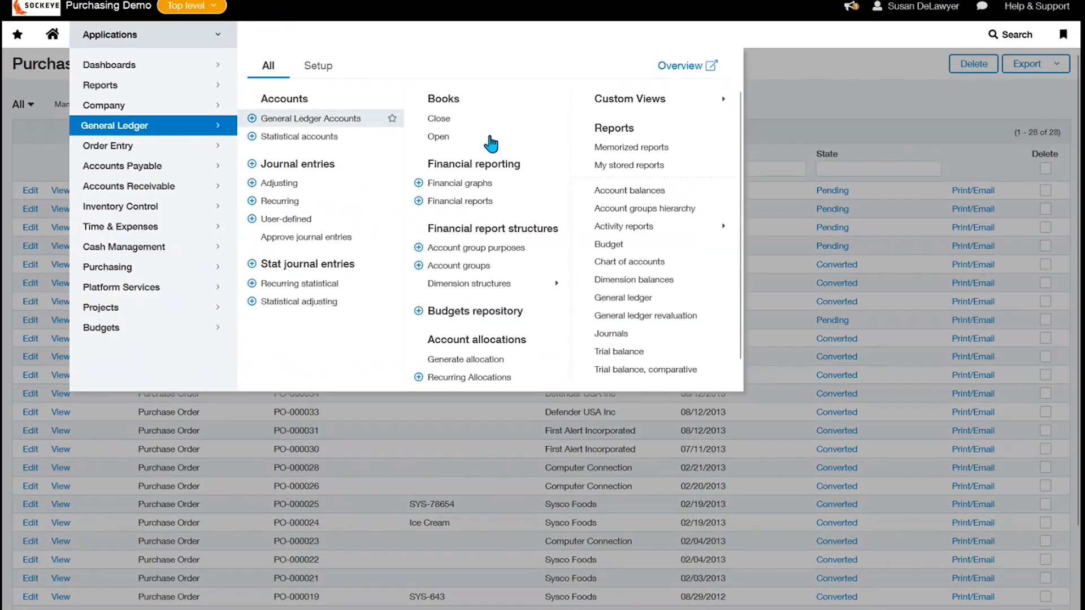
click(624, 300)
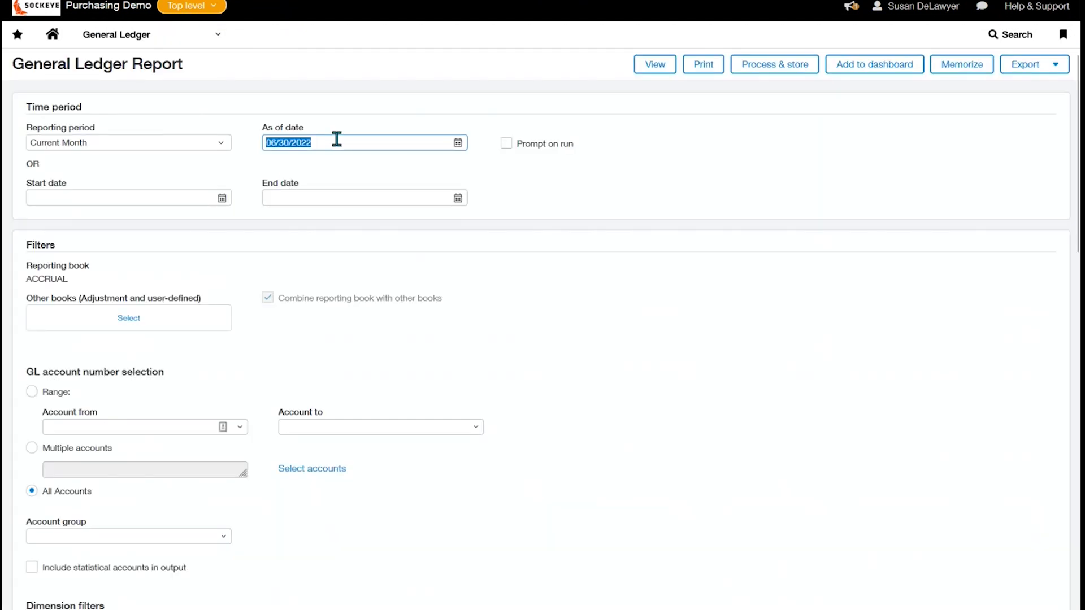
key(BackSpace)
text(07/01/2022)
click(655, 63)
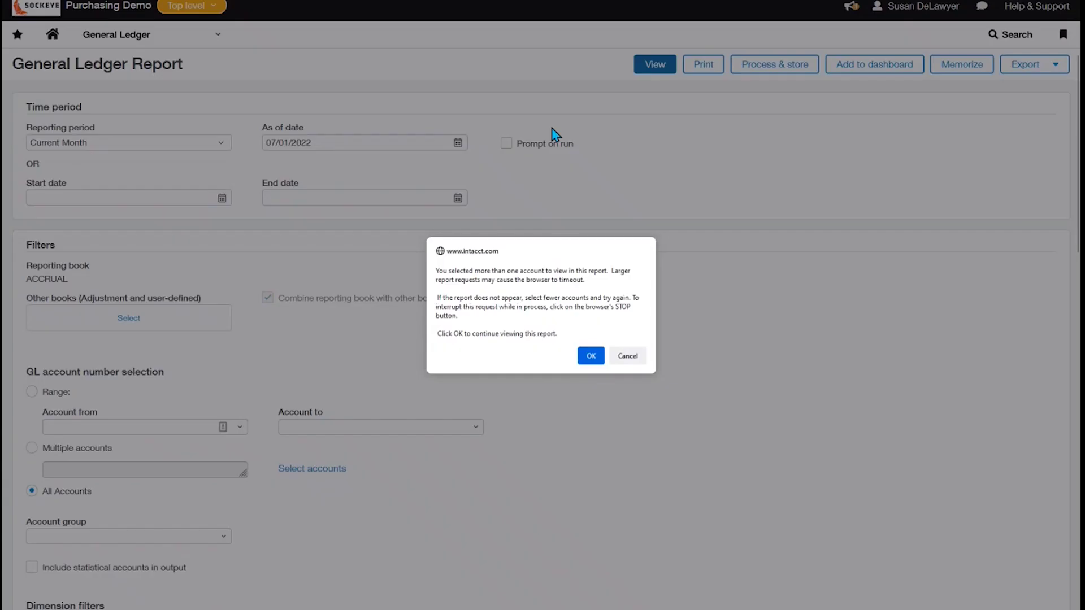
click(591, 356)
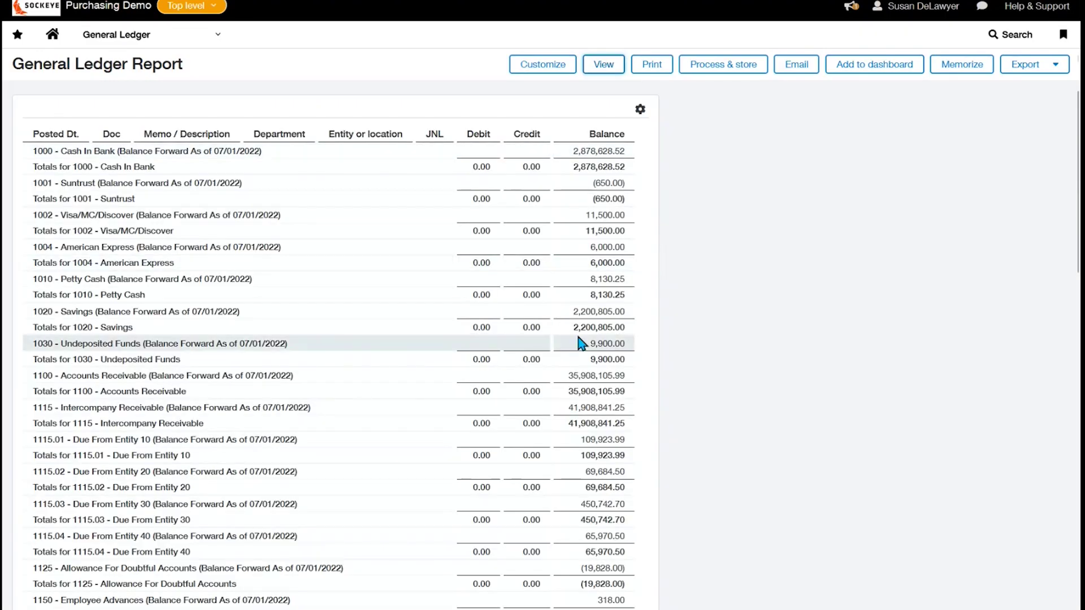
scroll(581, 342, down, 15)
scroll(581, 342, up, 15)
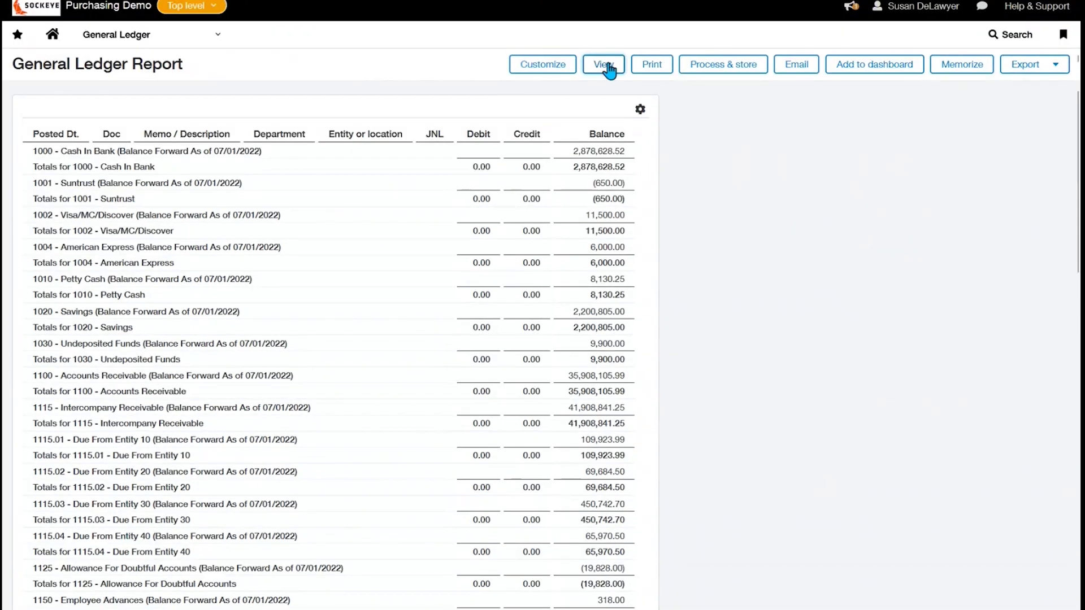
Rerun the report and scroll through the balance-forward rows to the Grand Total
click(609, 71)
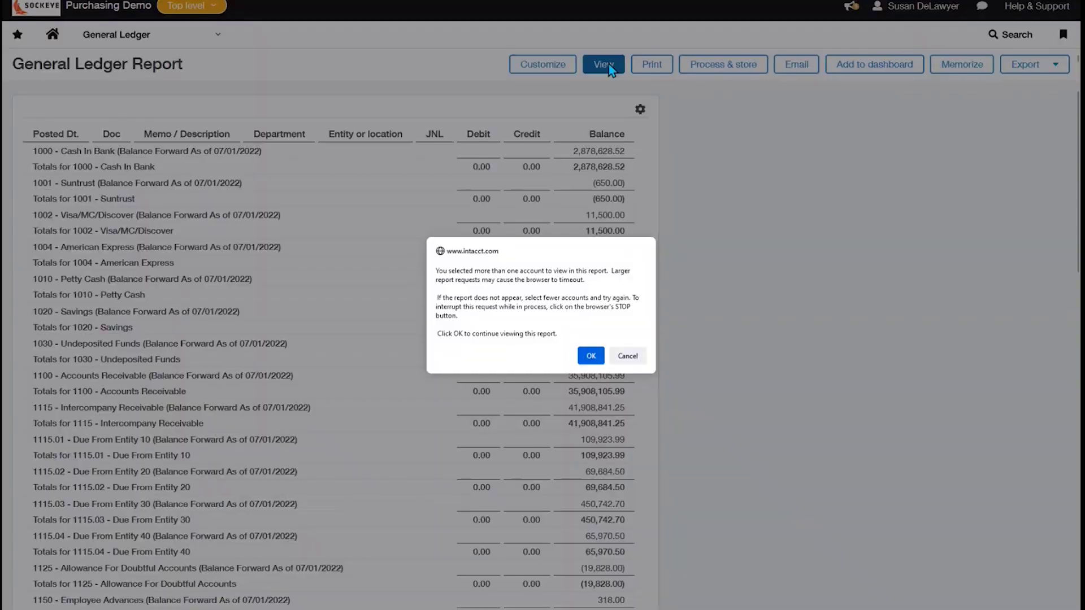
click(590, 354)
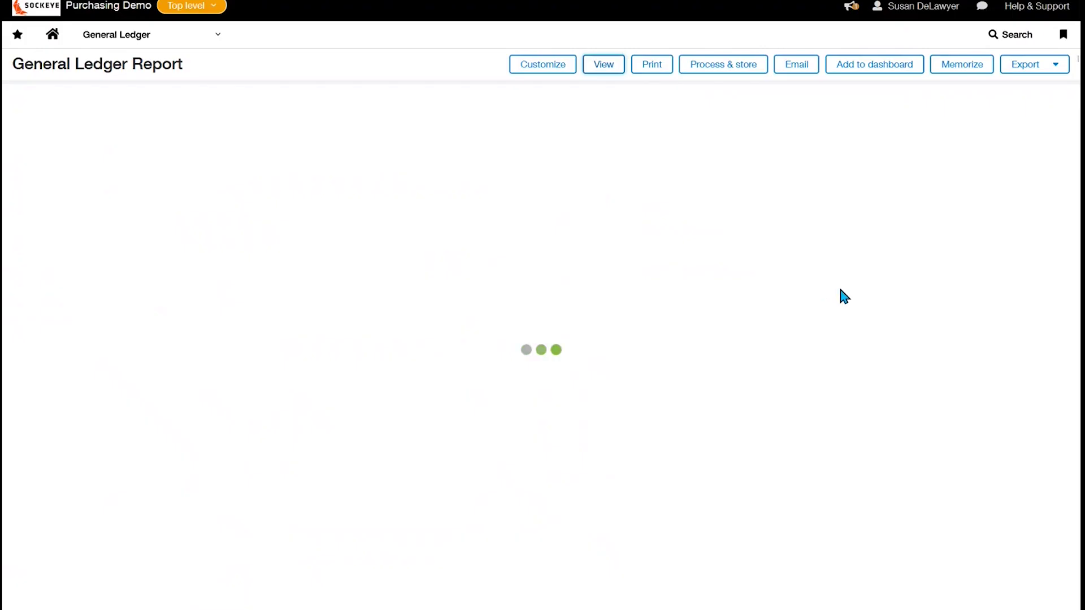
scroll(840, 290, down, 2)
scroll(840, 289, down, 10)
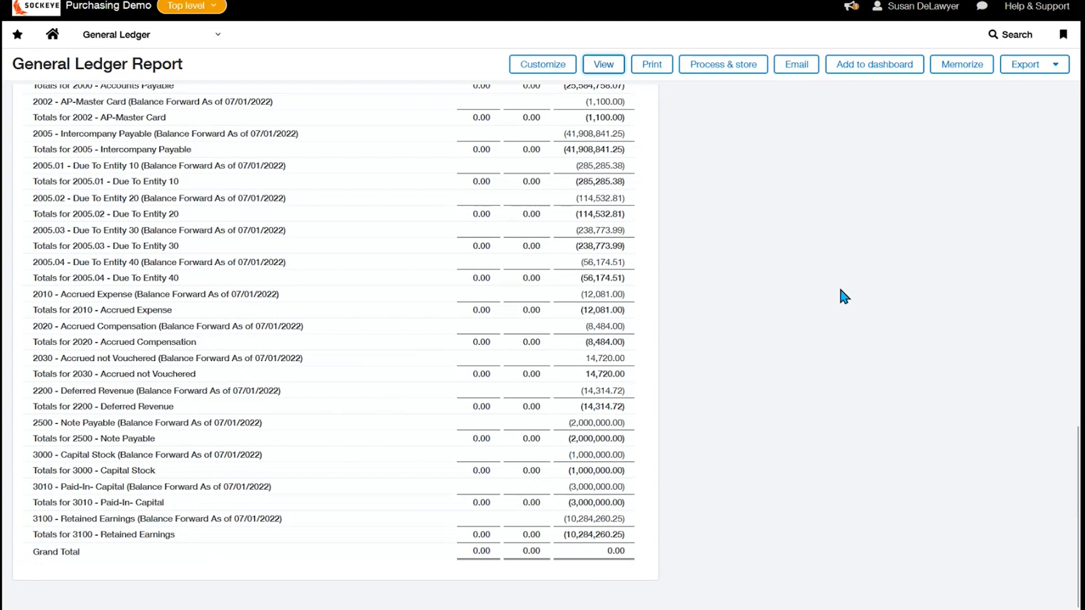
scroll(841, 297, up, 12)
Add the COMM book to the report's other books and rerun it
click(522, 69)
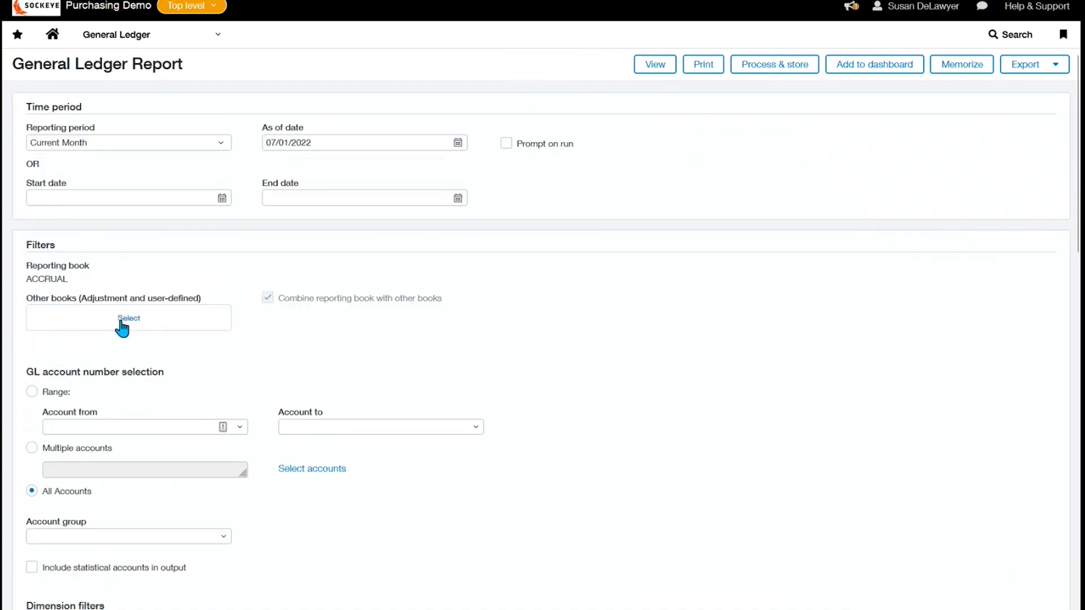
click(121, 320)
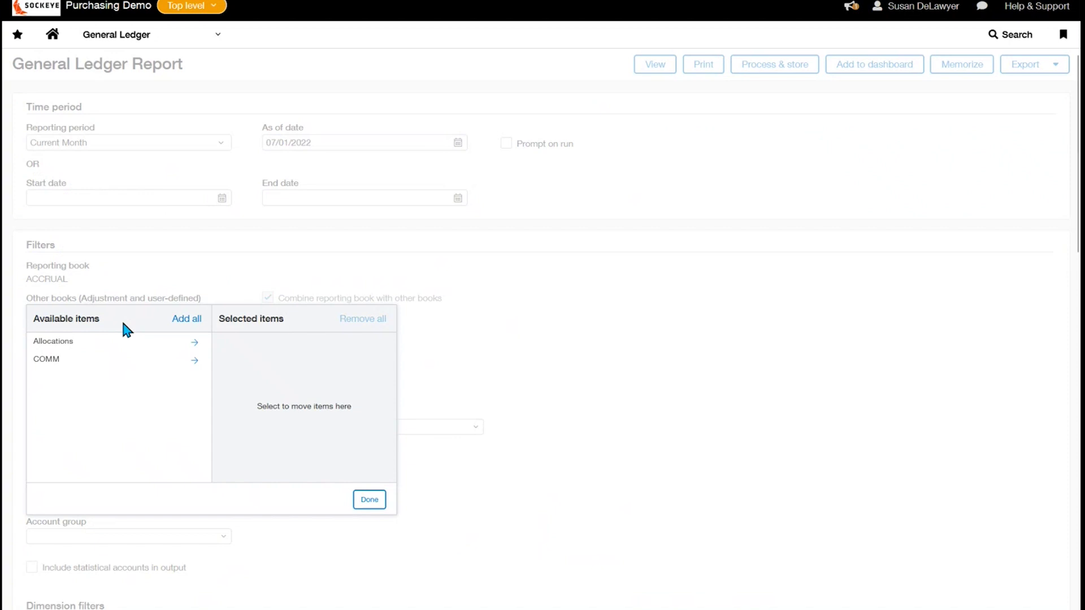
click(79, 360)
click(368, 500)
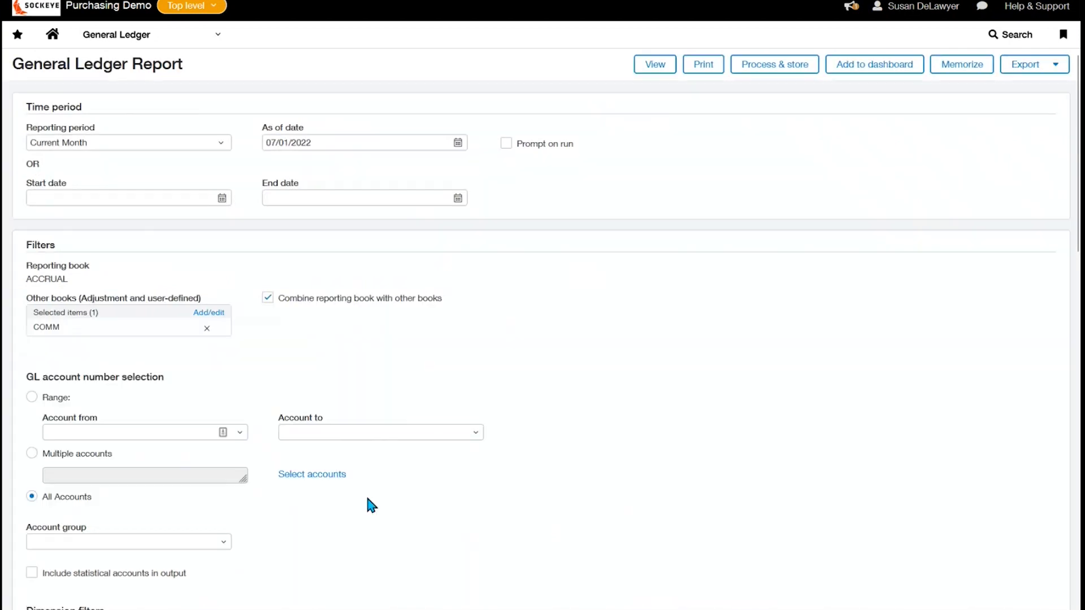
click(660, 70)
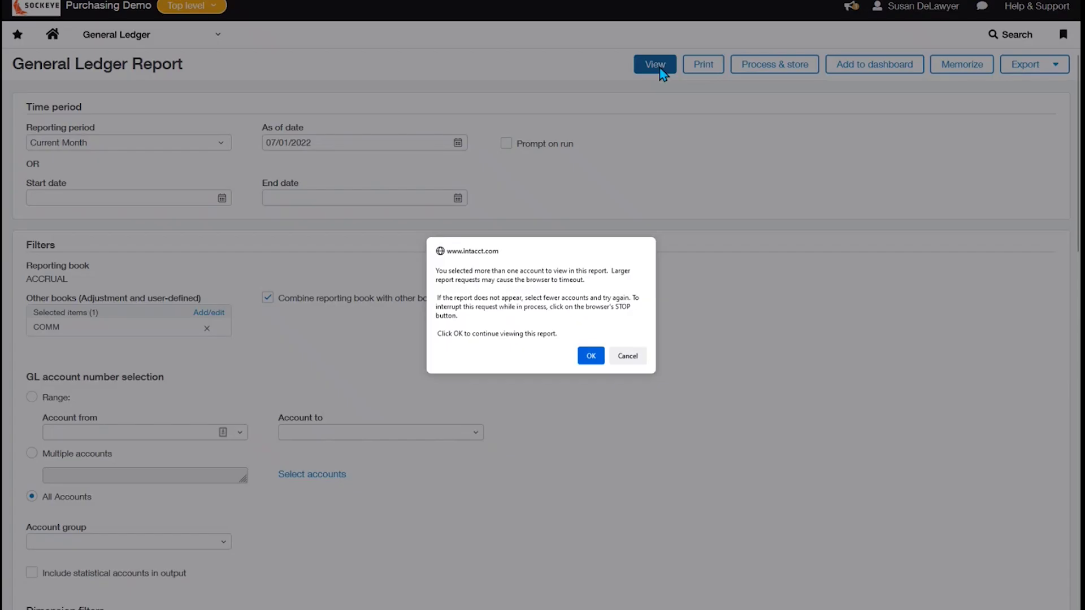
Review the 2,500.00 entry under 2001 Committed Expenses Payable in the COMM-inclusive ledger
click(591, 356)
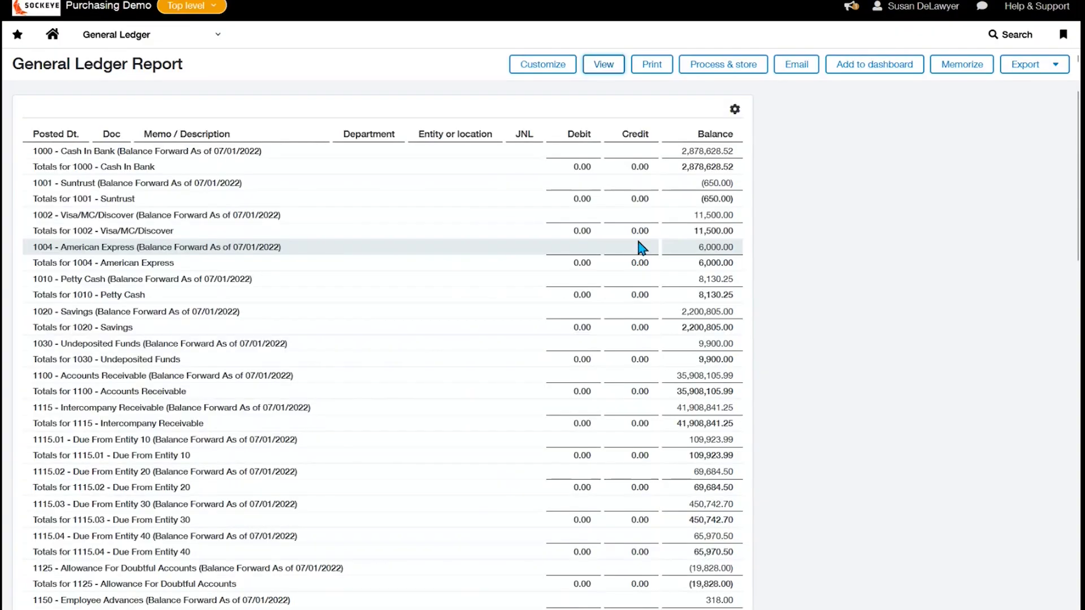
scroll(638, 243, down, 8)
scroll(642, 242, down, 9)
scroll(642, 242, up, 9)
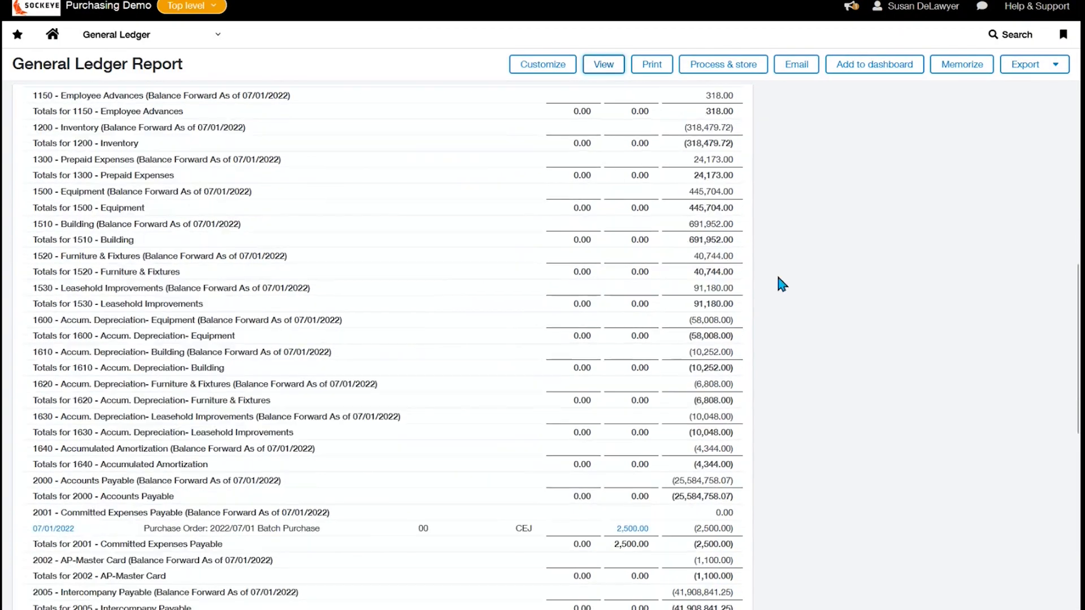
drag(1077, 303, 1078, 398)
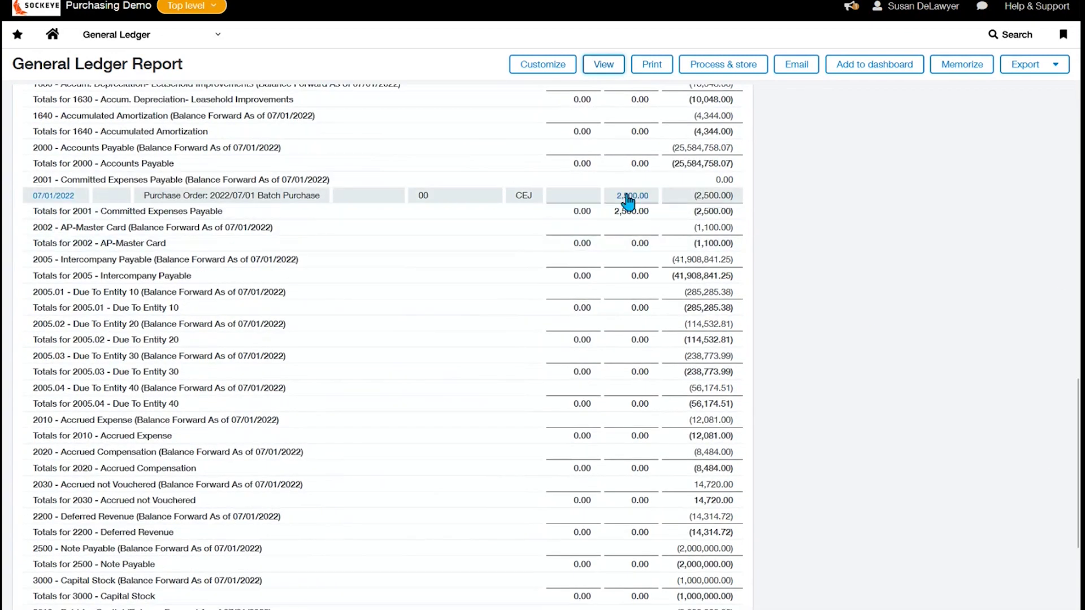
drag(60, 179, 185, 179)
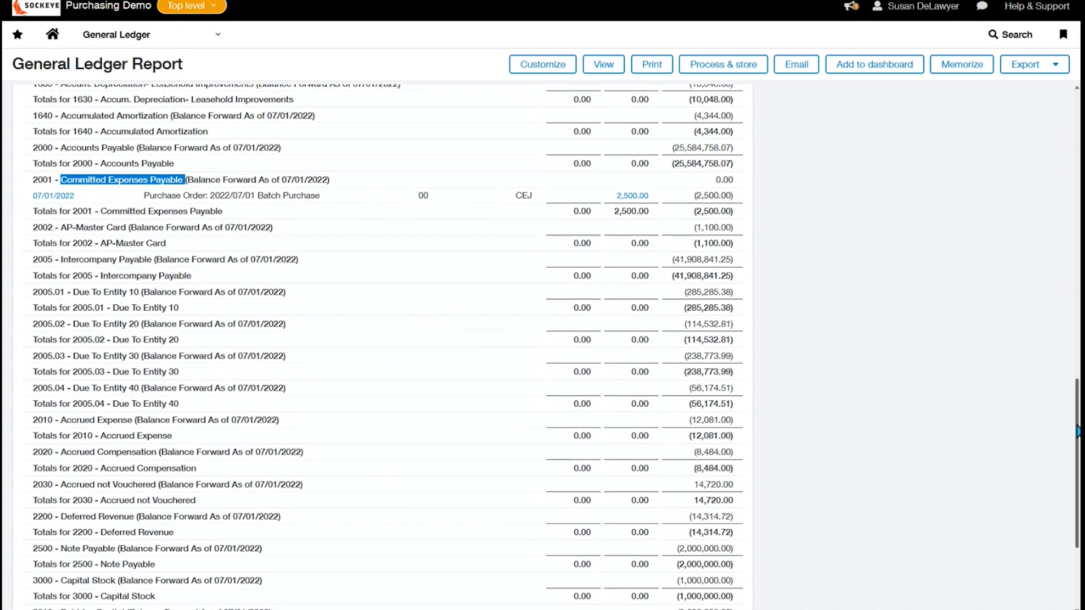
scroll(1040, 519, down, 3)
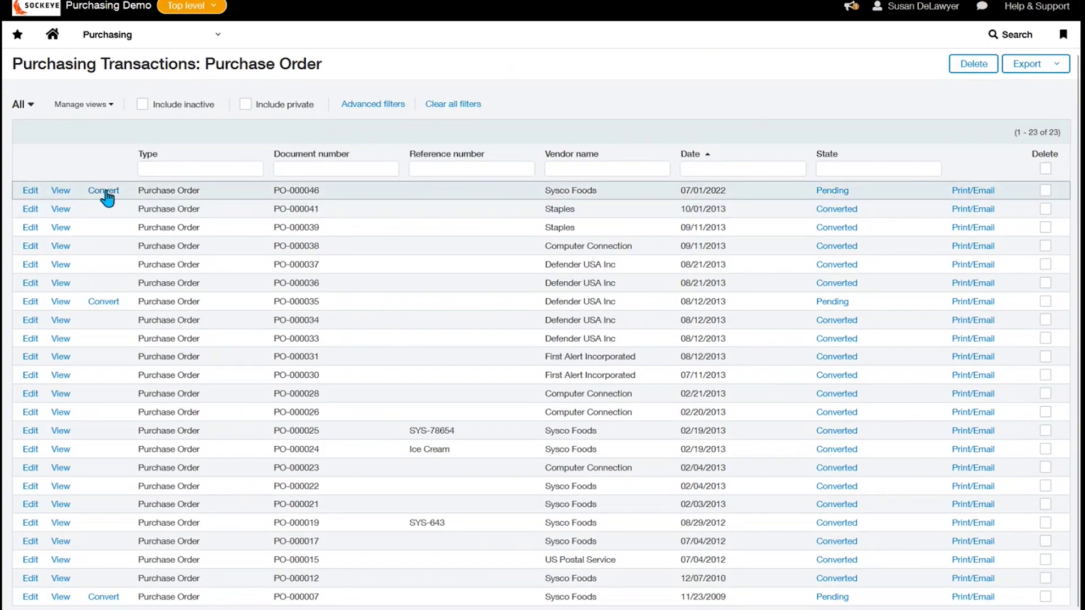
Convert PO-000046 to a vendor invoice dated 7/01 with vendor document number Test 12345
click(105, 192)
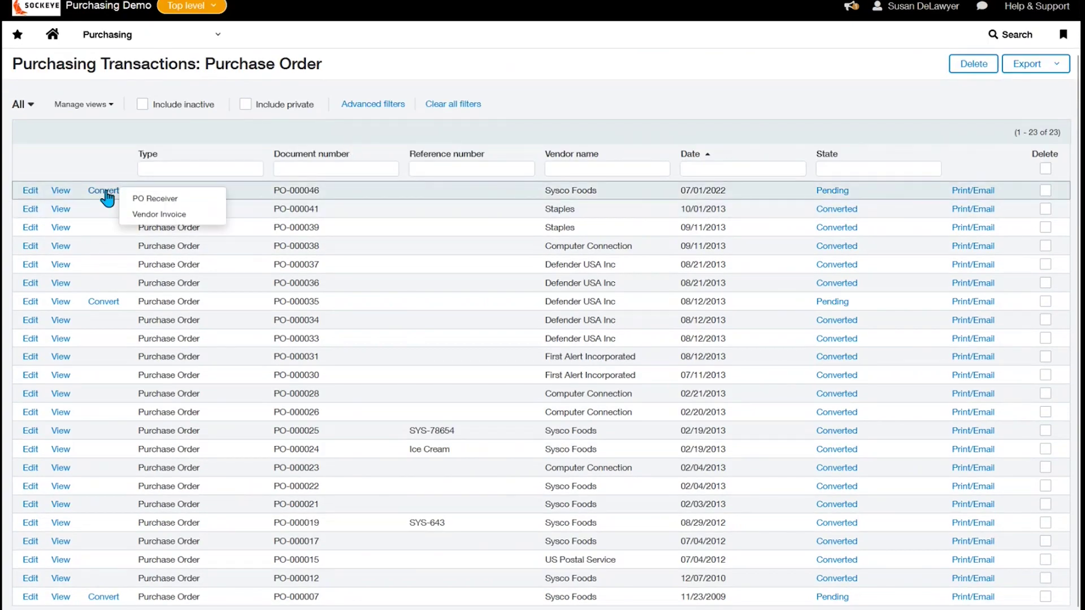
click(153, 215)
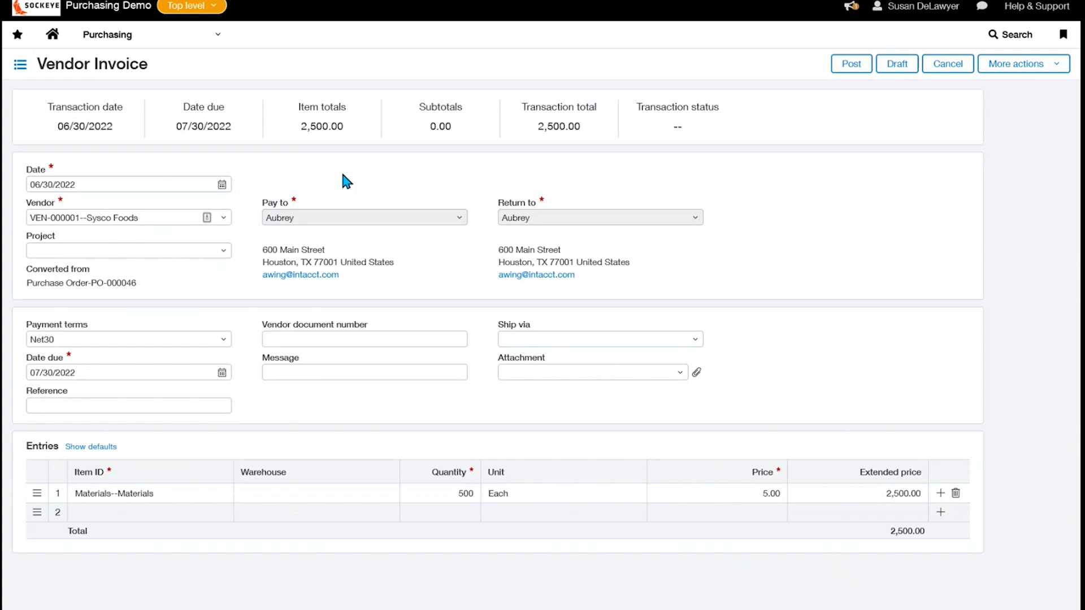
drag(107, 185, 8, 182)
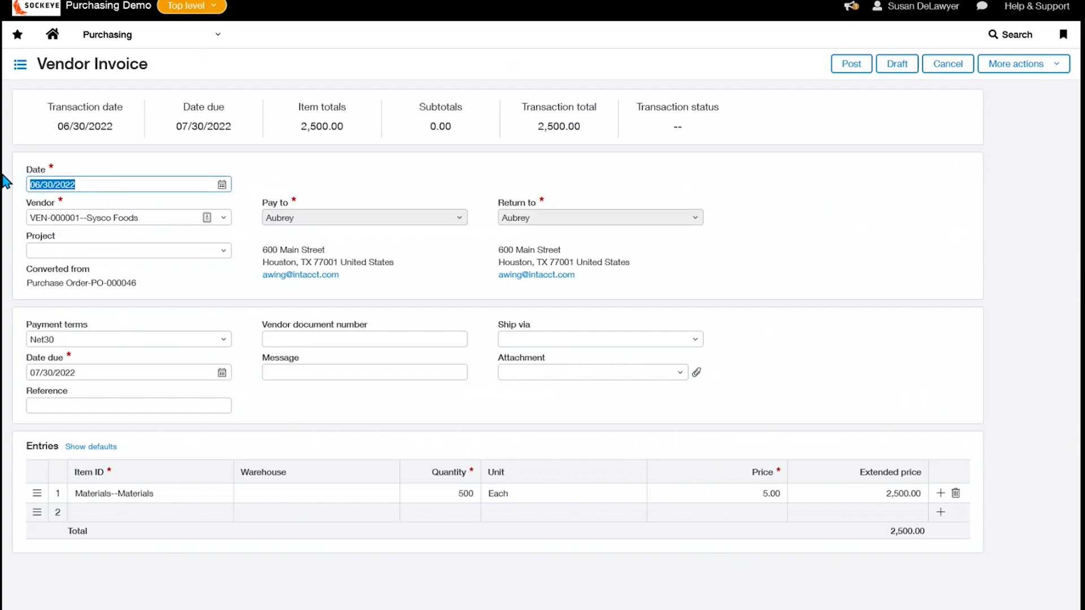
text(7/01)
key(Tab)
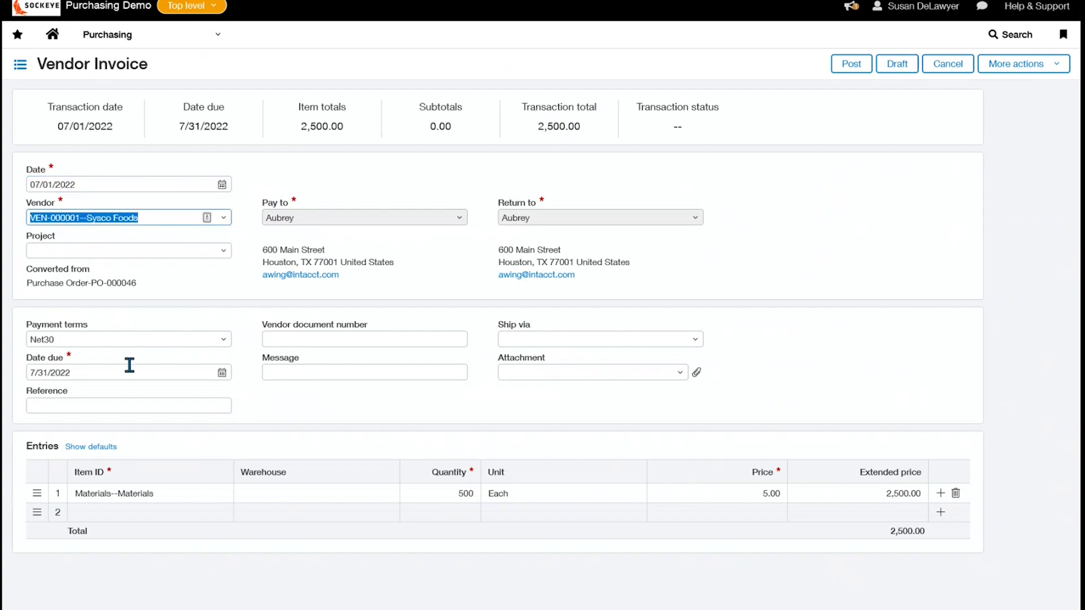
click(312, 338)
text(Test)
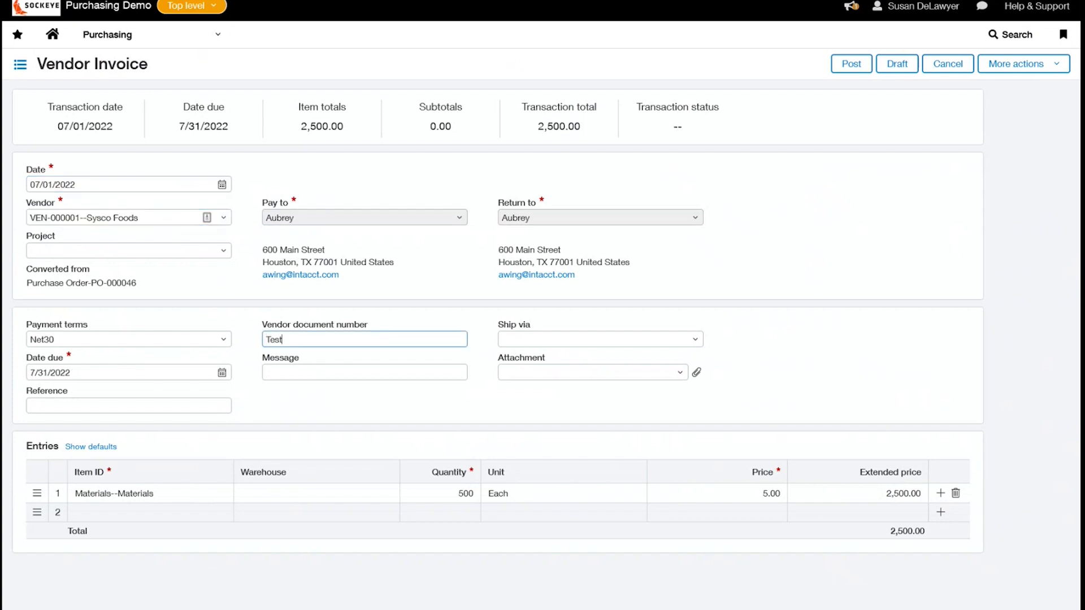
text( 12345)
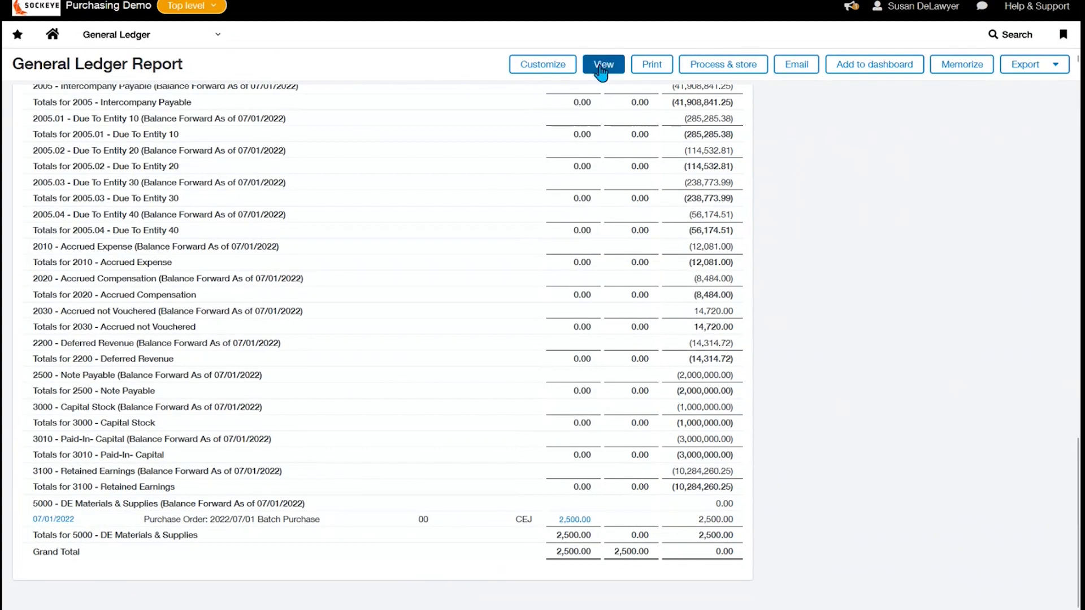
Rerun the ledger to review the 2,500.00 Accounts Payable credit and 5000 debit
click(603, 67)
click(591, 355)
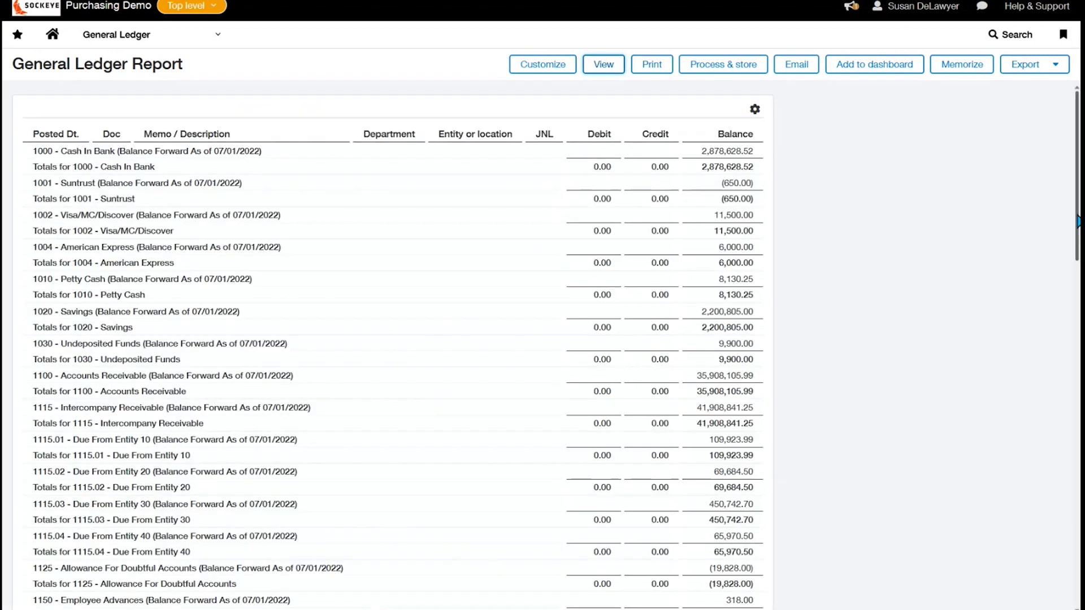
drag(1077, 222, 1075, 444)
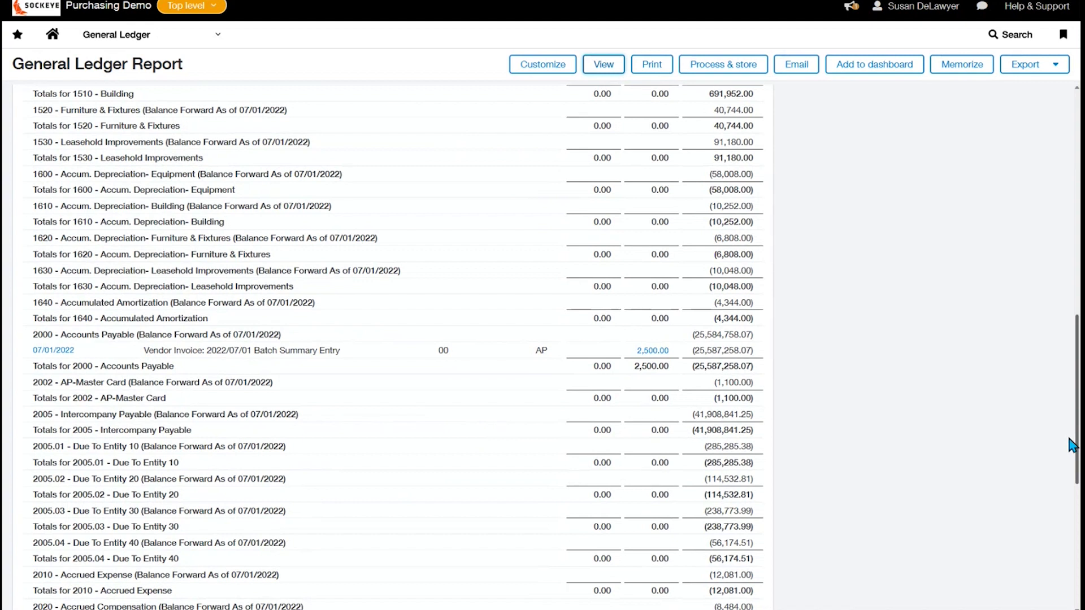
drag(1072, 445, 1074, 575)
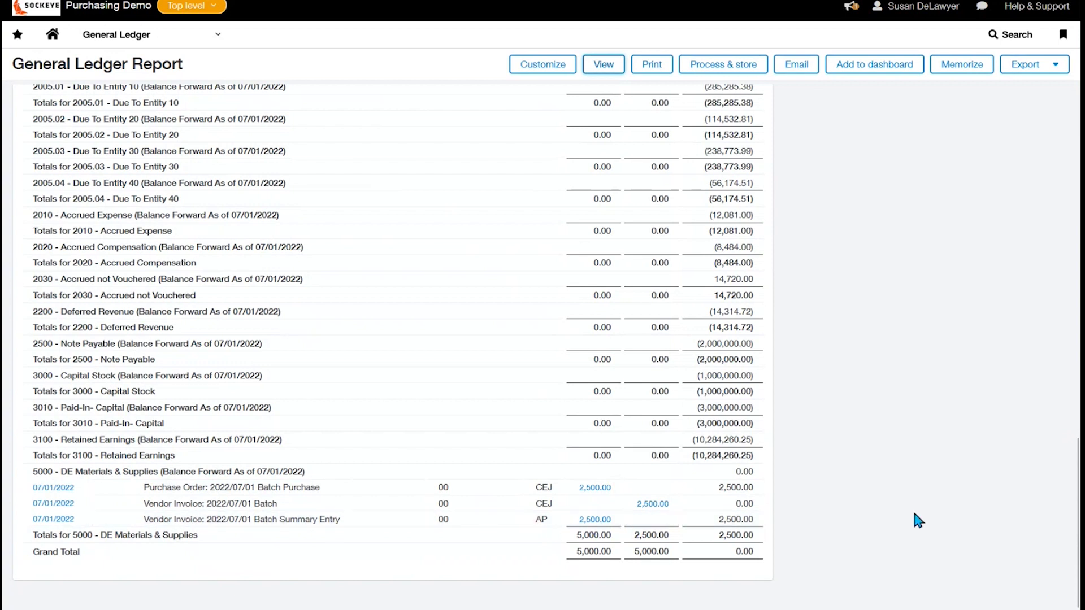
drag(1078, 525, 1044, 529)
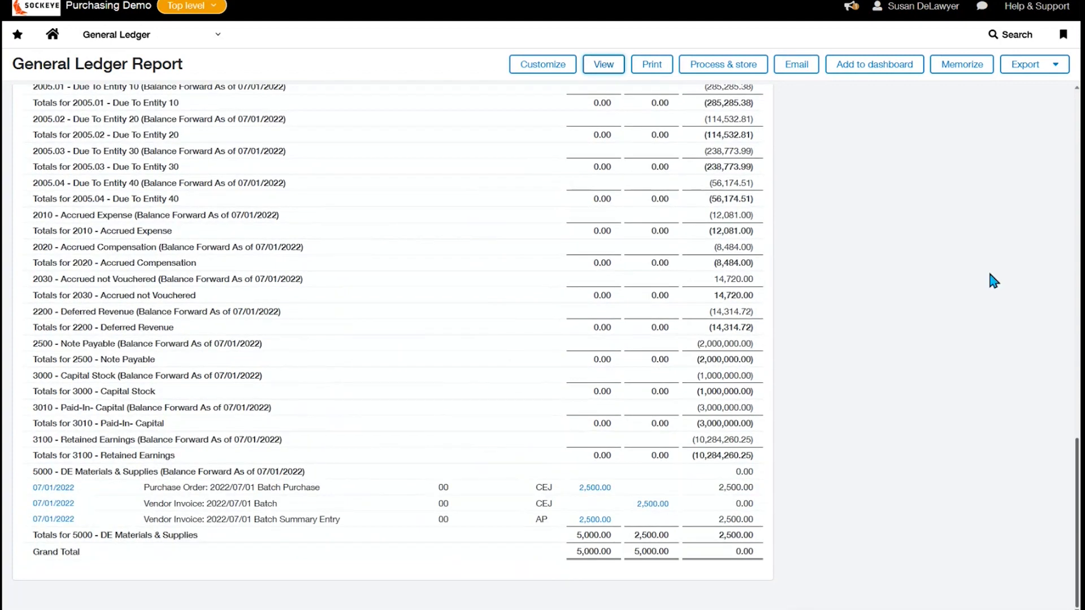
key(Home)
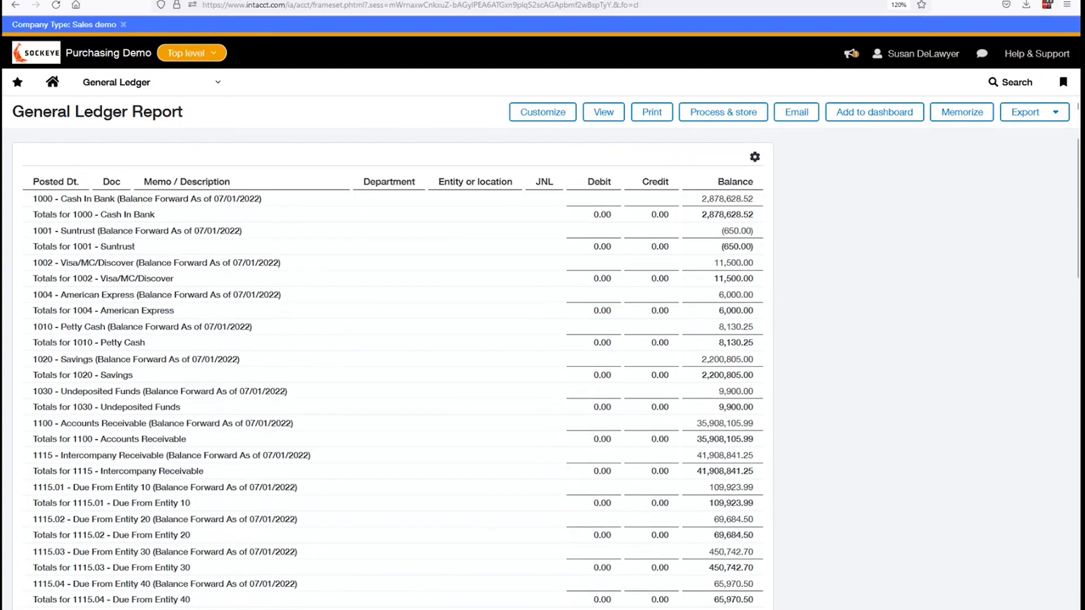
Remove COMM from the other books, rerun the report, and scroll to account 5000
click(542, 112)
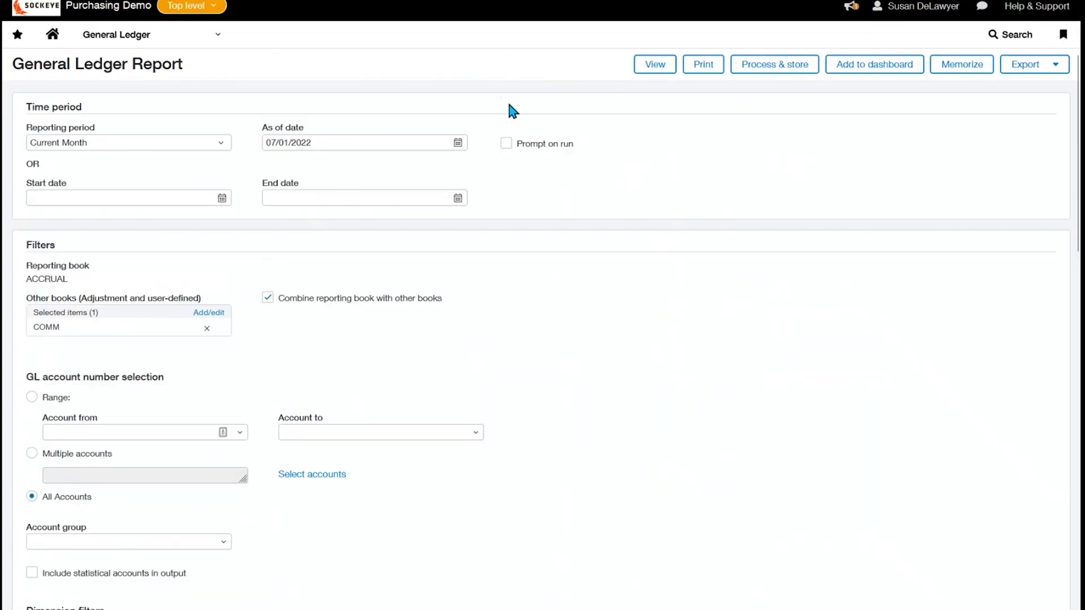
click(268, 297)
click(661, 70)
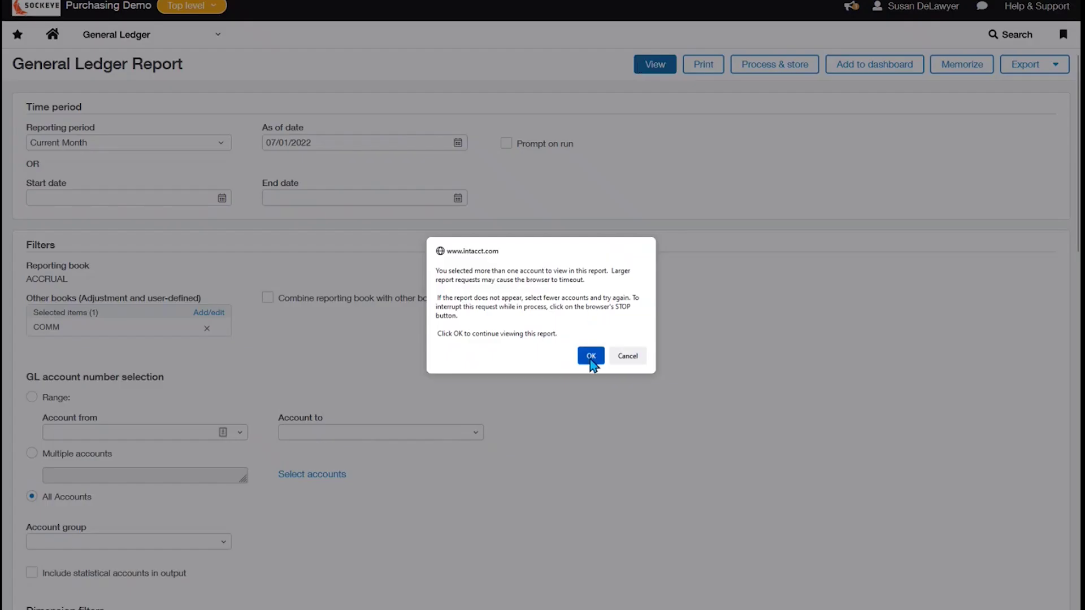
click(591, 356)
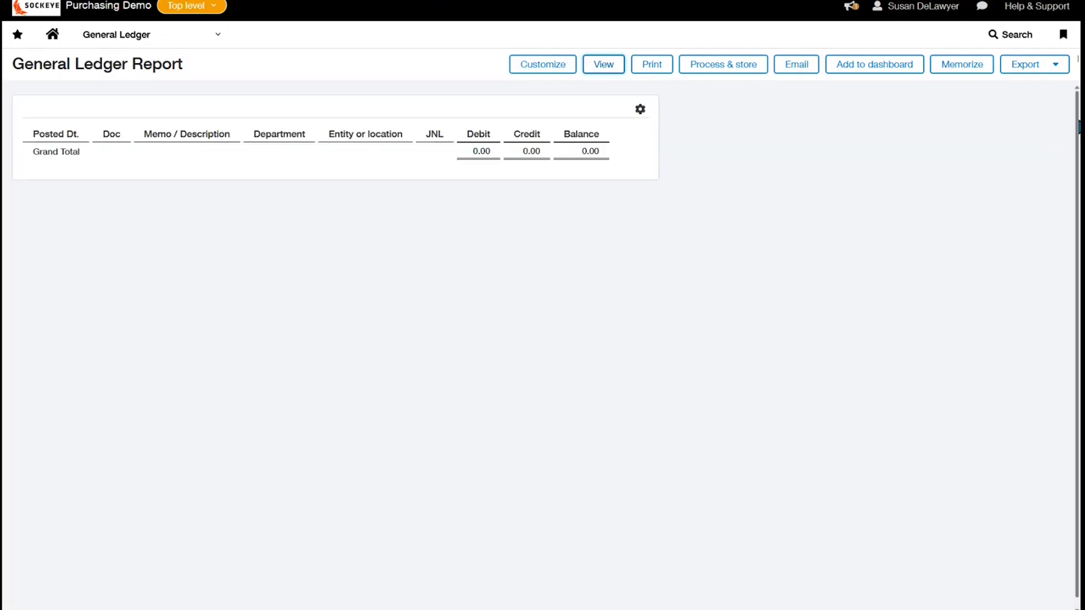
click(542, 71)
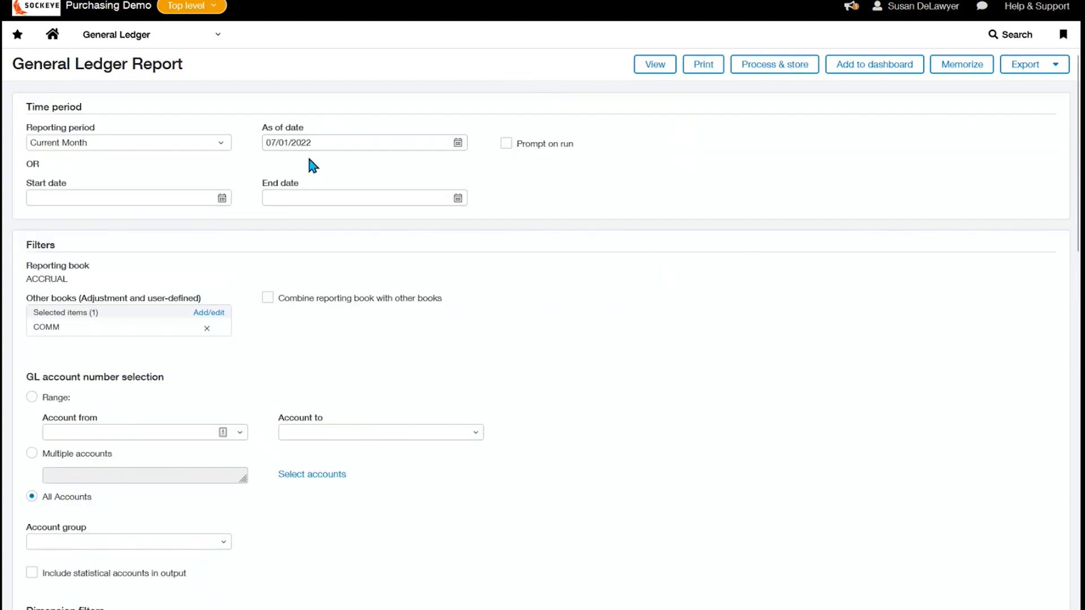
click(207, 327)
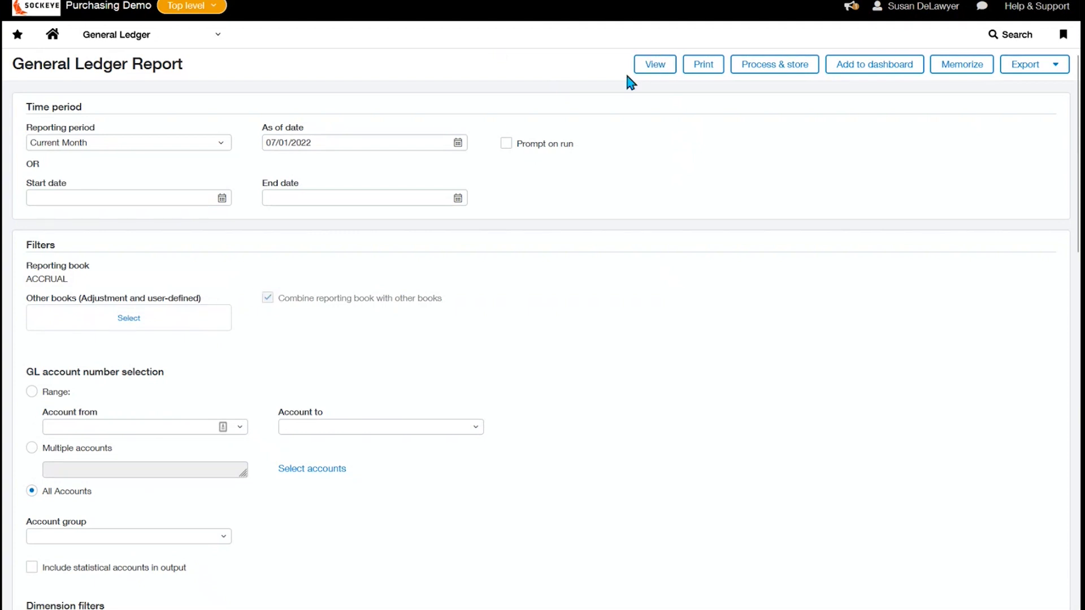
click(644, 66)
click(588, 356)
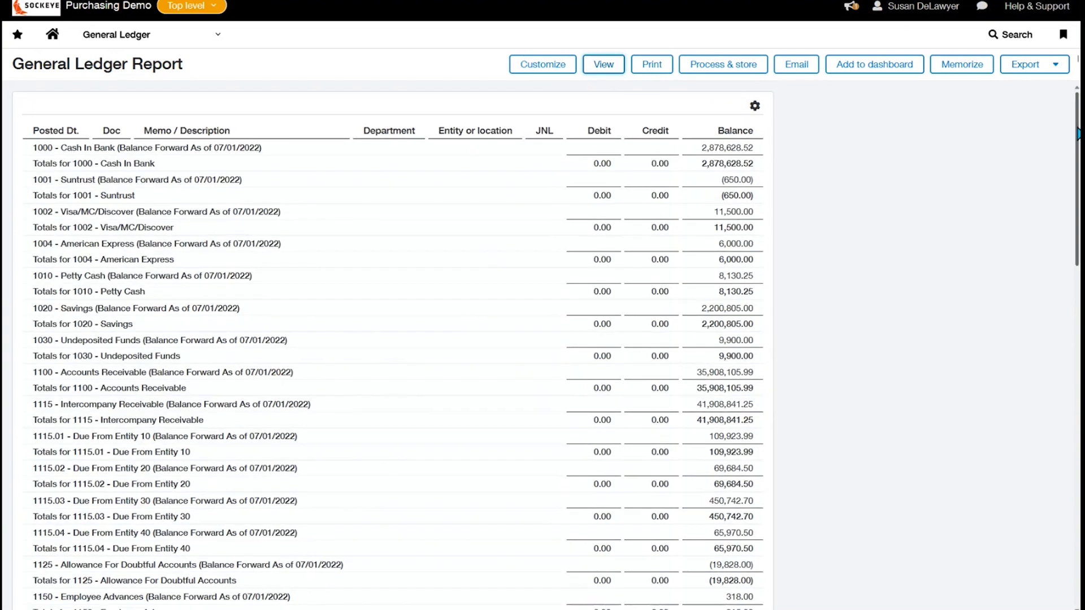
drag(1078, 134, 1070, 477)
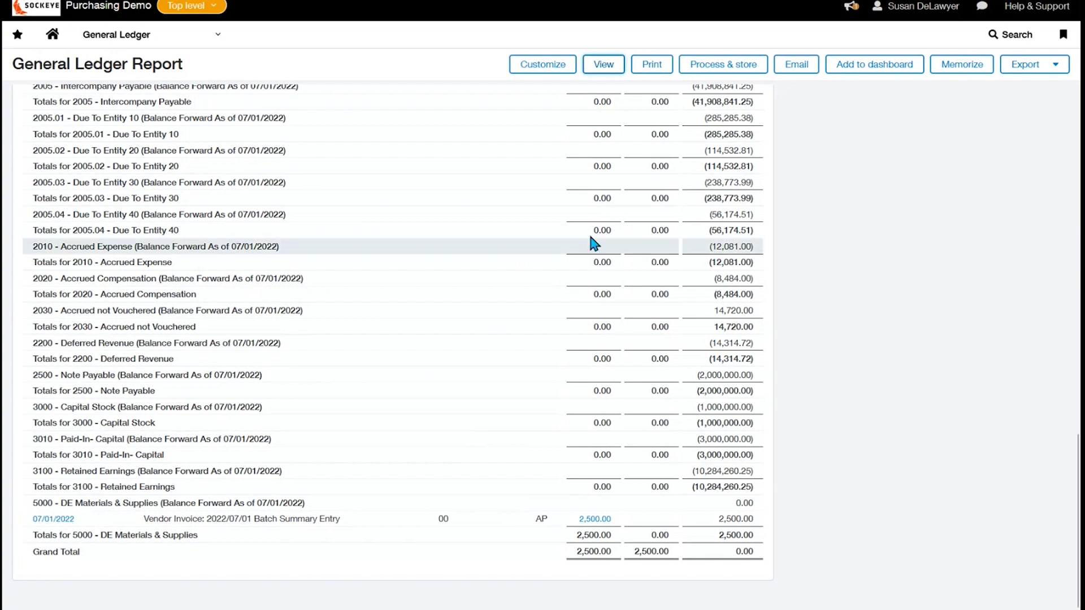
Open the Purchasing transaction definitions and start a new definition
click(164, 40)
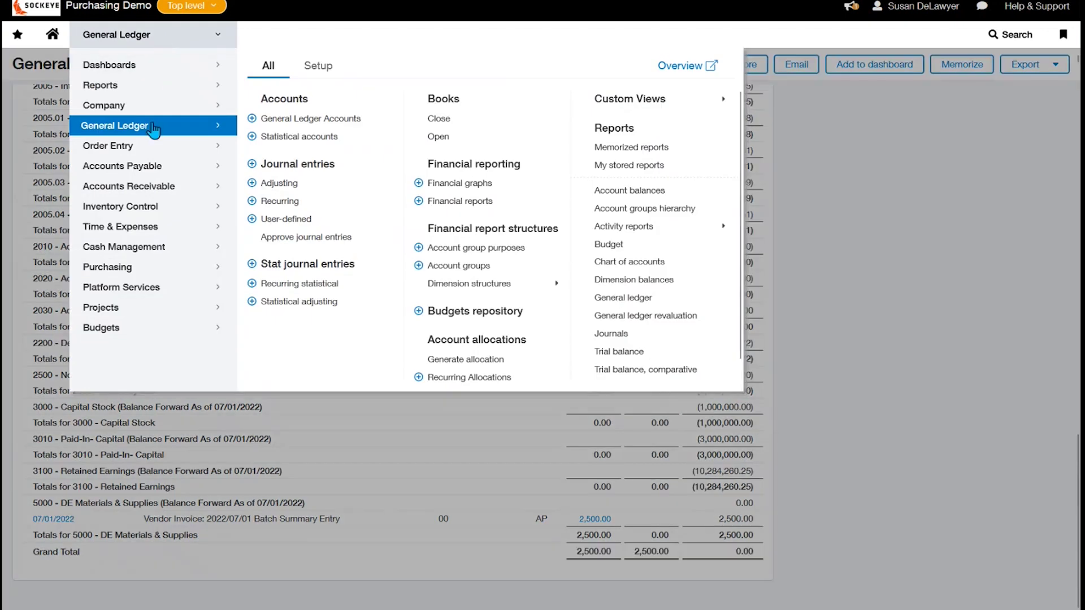
mouse_move(110, 270)
click(328, 66)
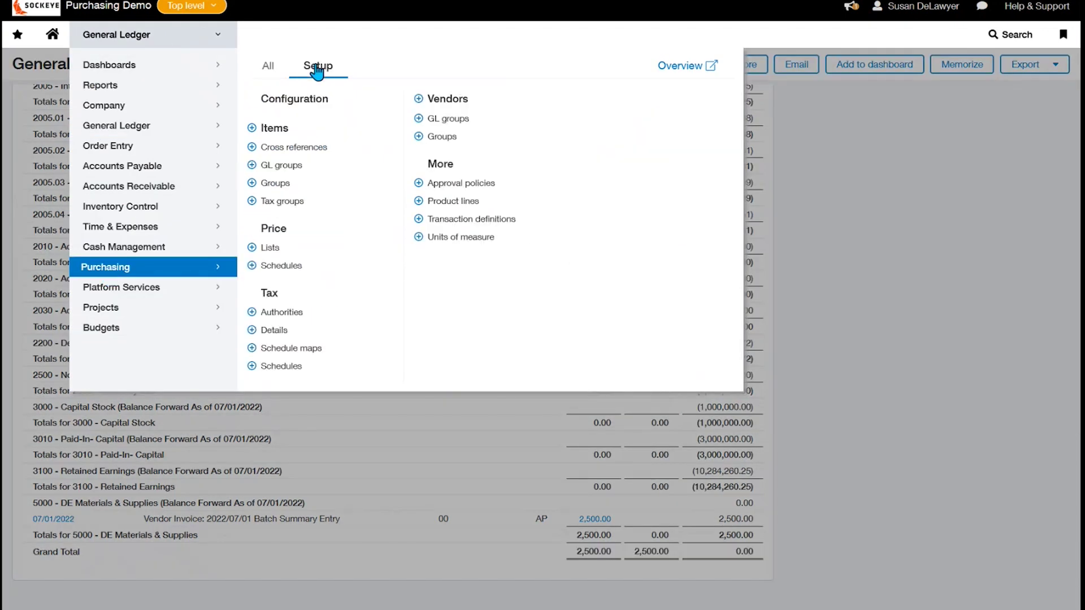
click(462, 220)
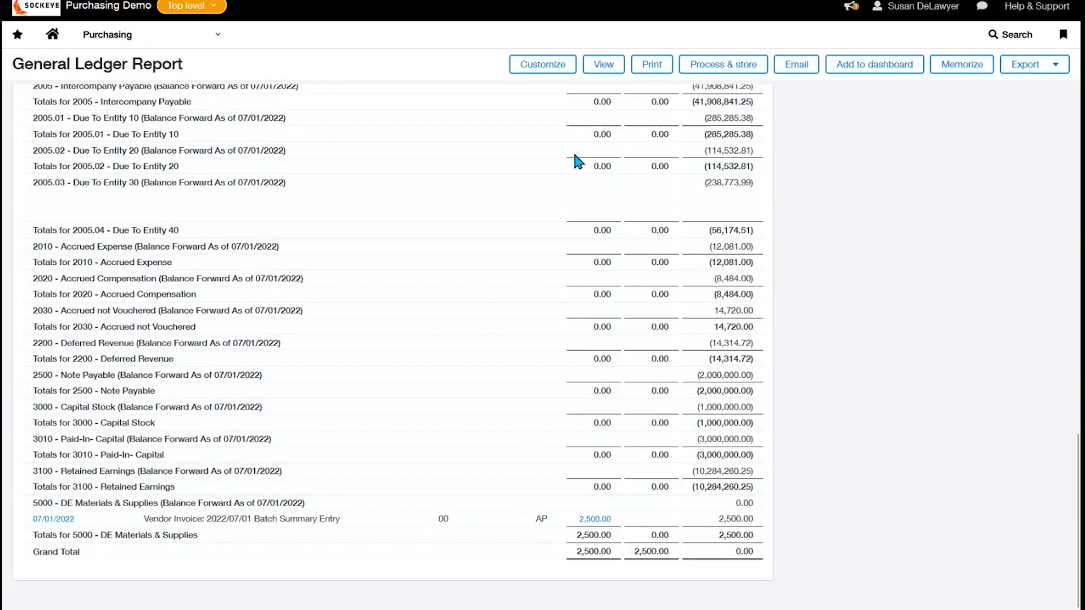
click(877, 66)
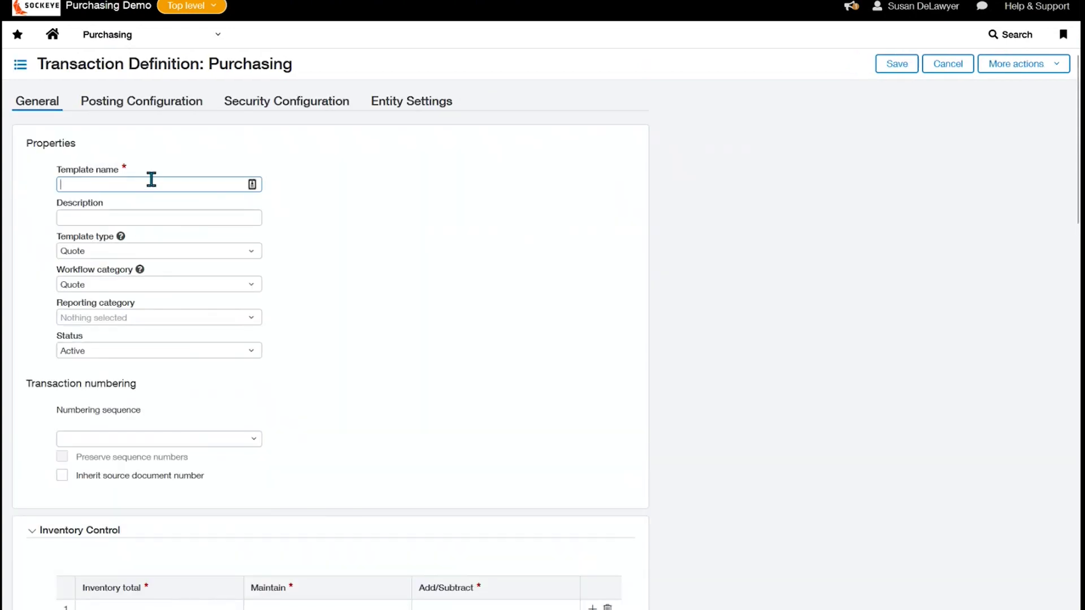
Start a new purchasing approval policy for the Purchase Requisition transaction definition
click(124, 39)
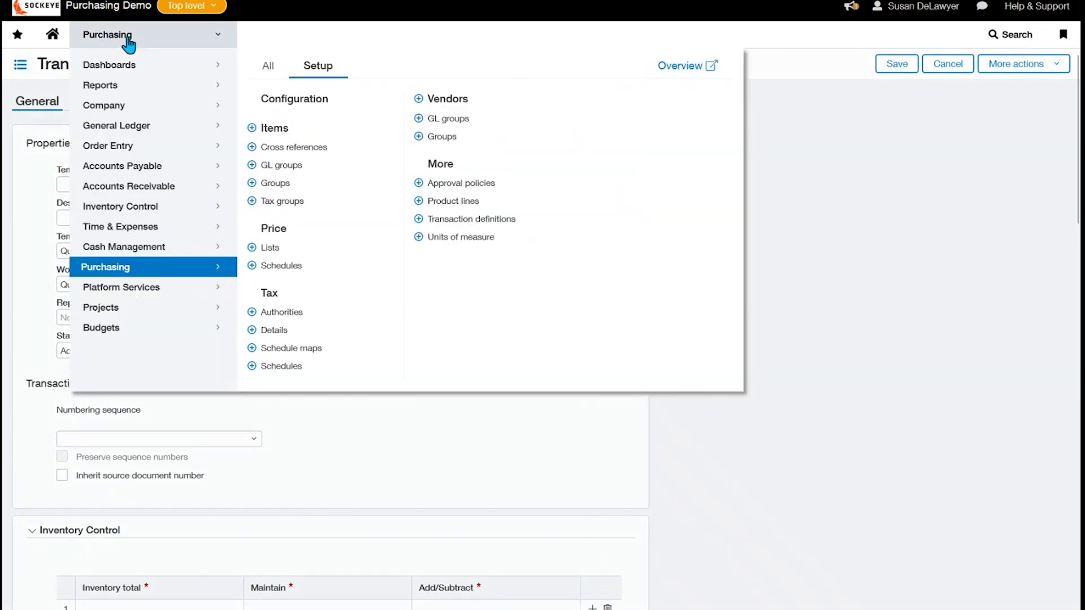
click(450, 177)
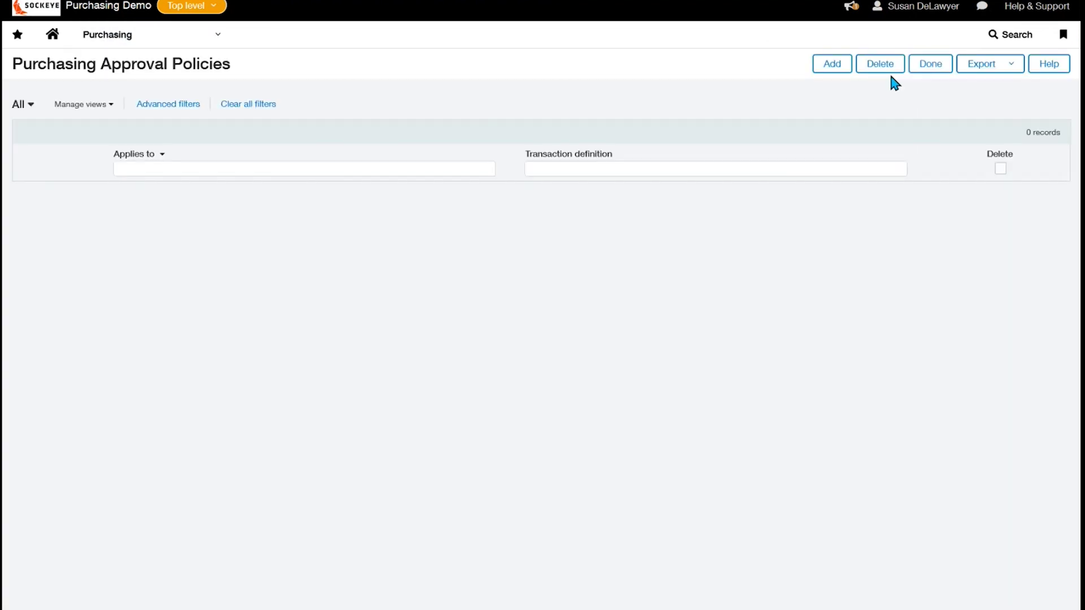
click(840, 70)
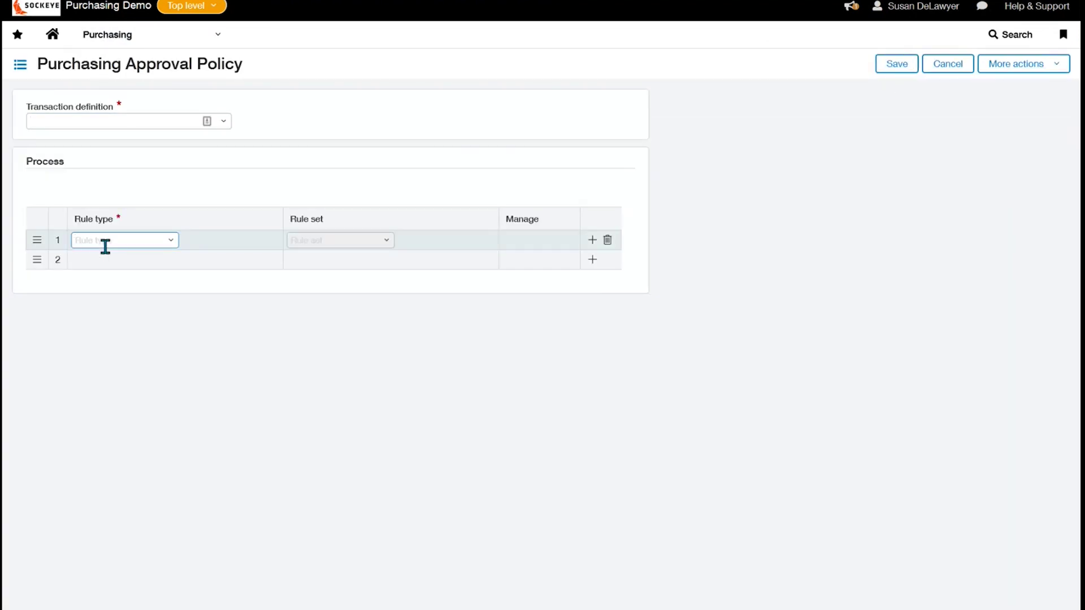
click(223, 122)
click(104, 182)
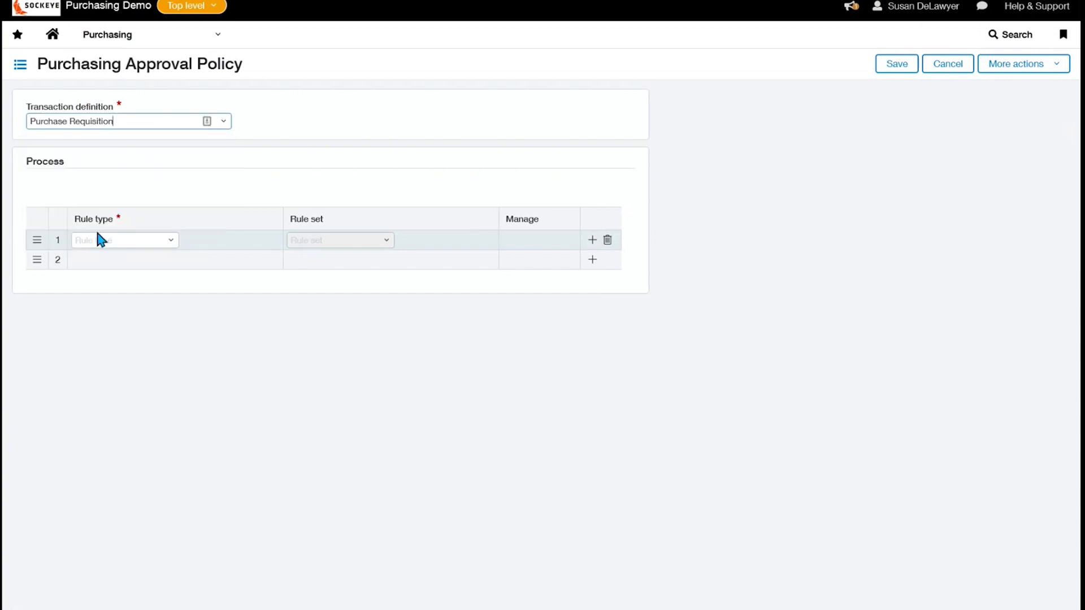
Make the first rule a specific user's approval and save the policy
click(101, 240)
click(170, 241)
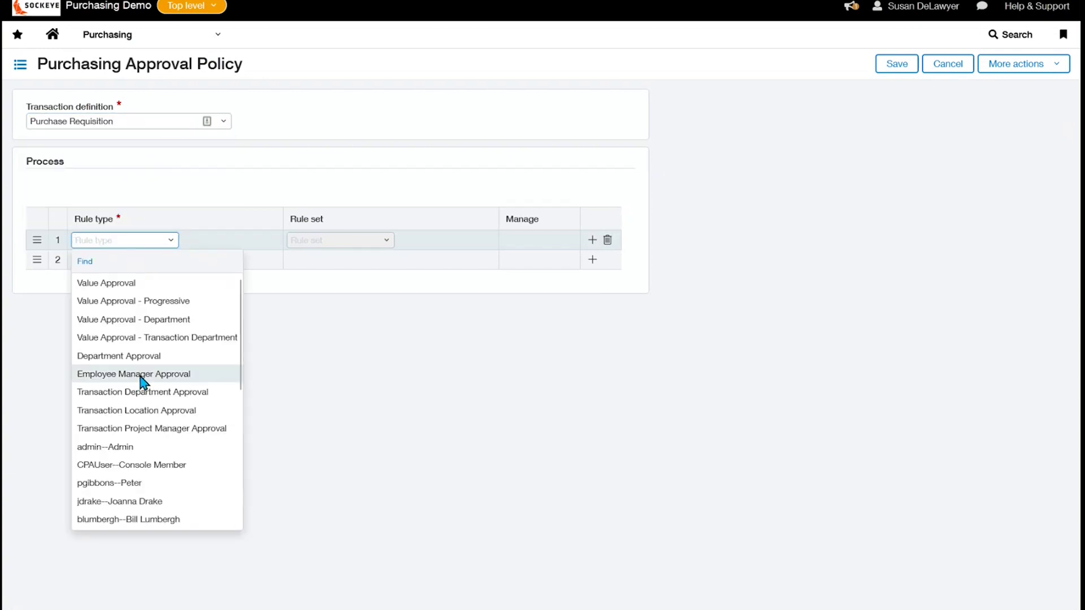
scroll(147, 379, down, 4)
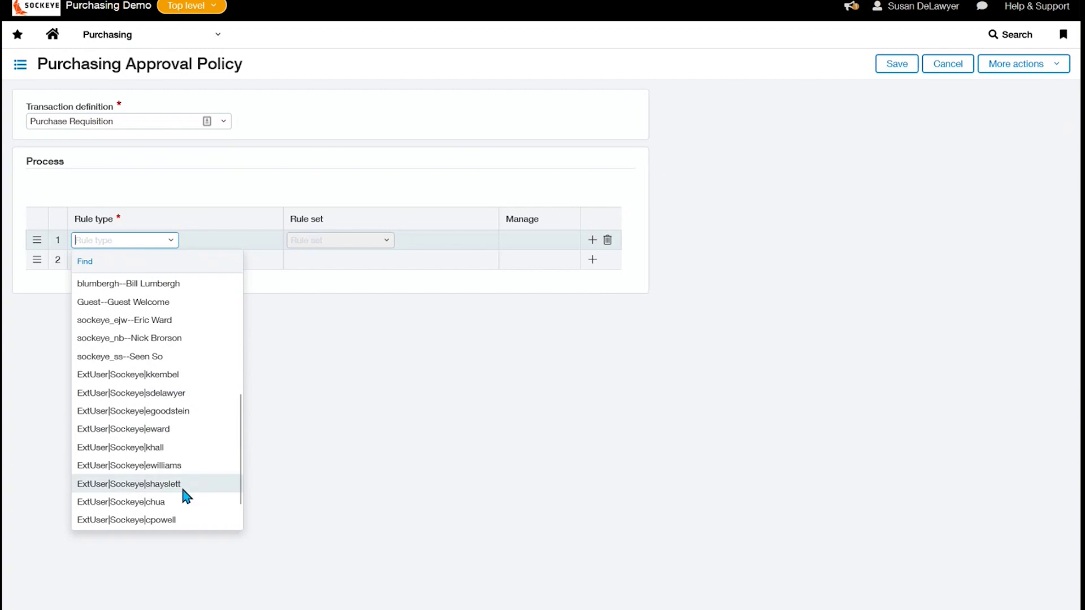
click(170, 393)
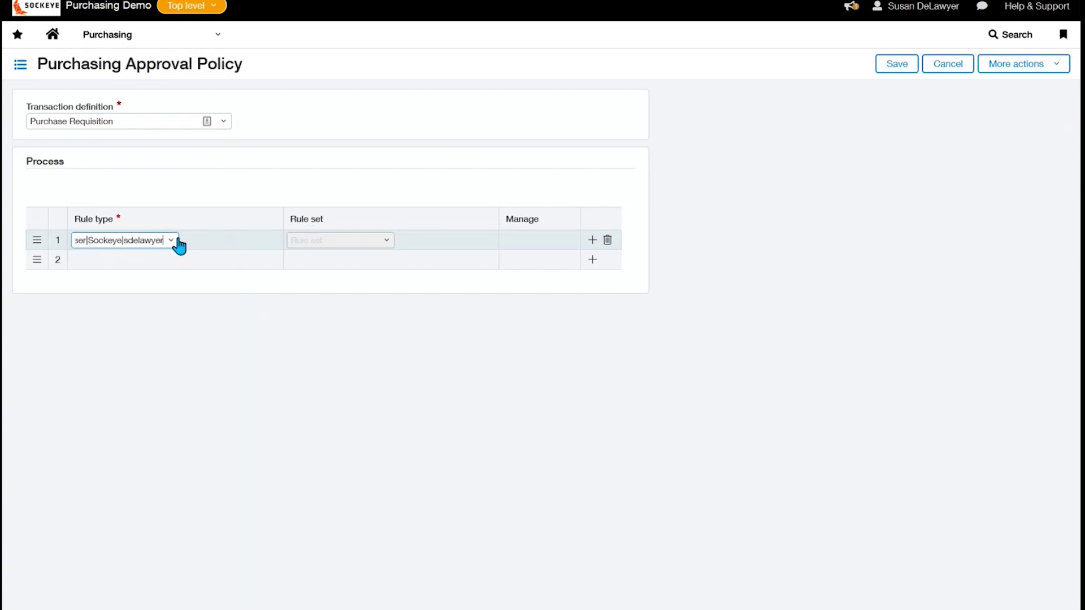
click(173, 262)
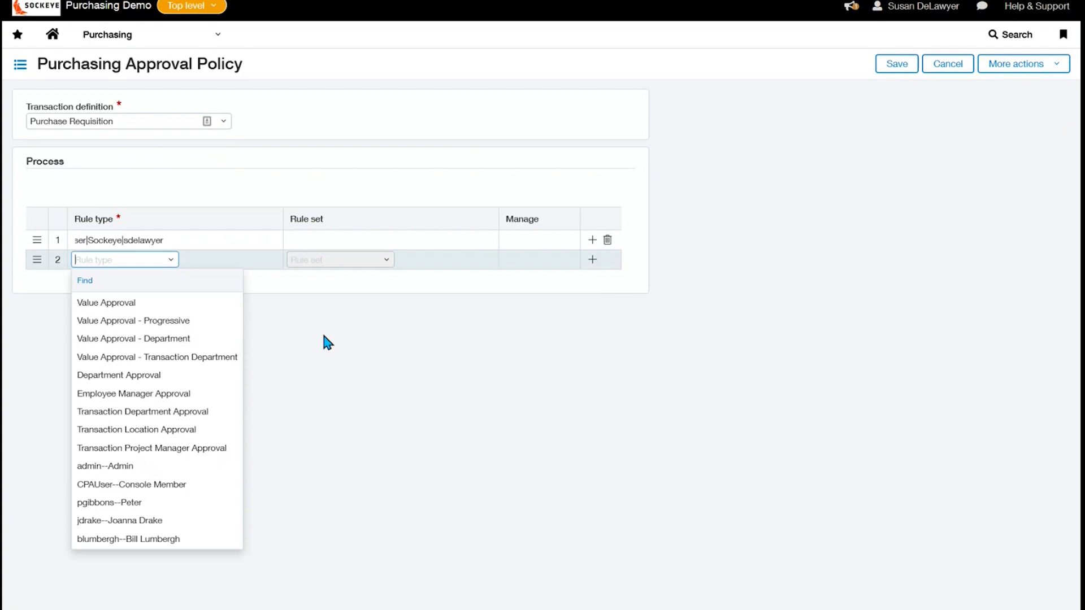
click(312, 176)
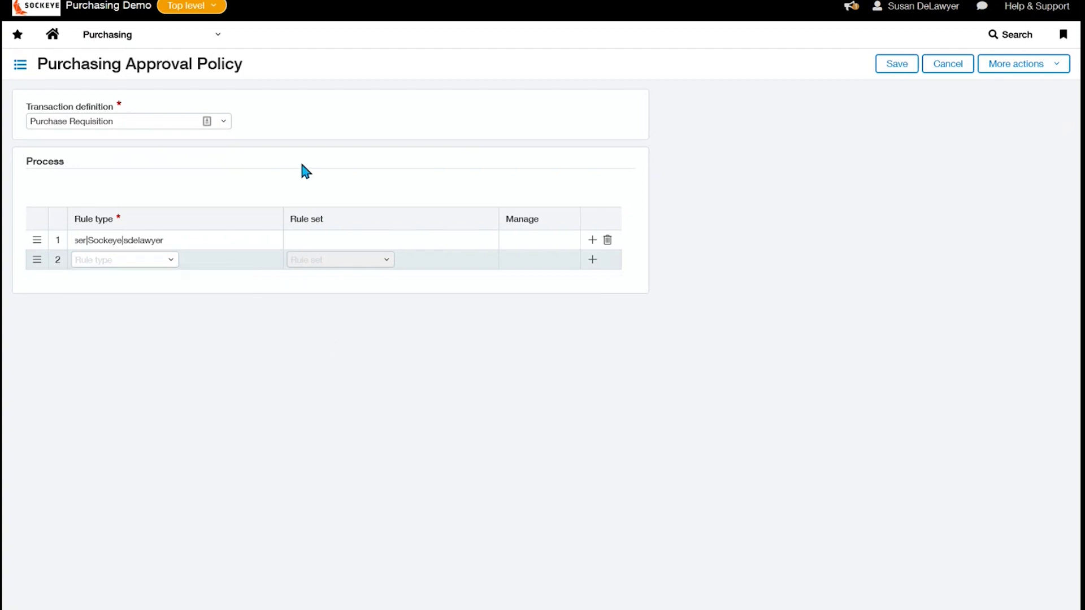
click(888, 66)
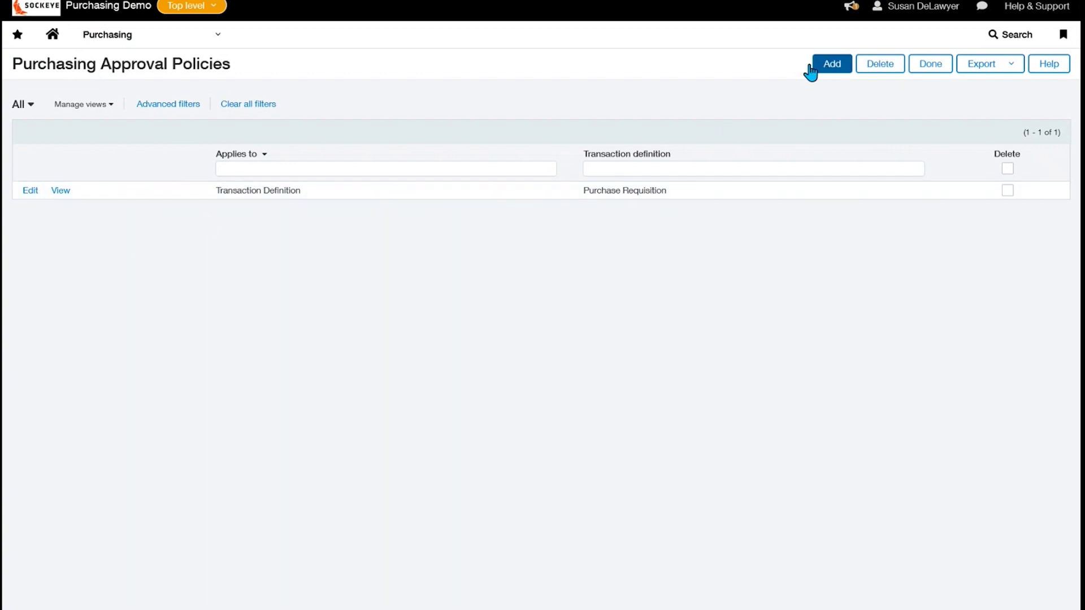
click(134, 45)
click(270, 67)
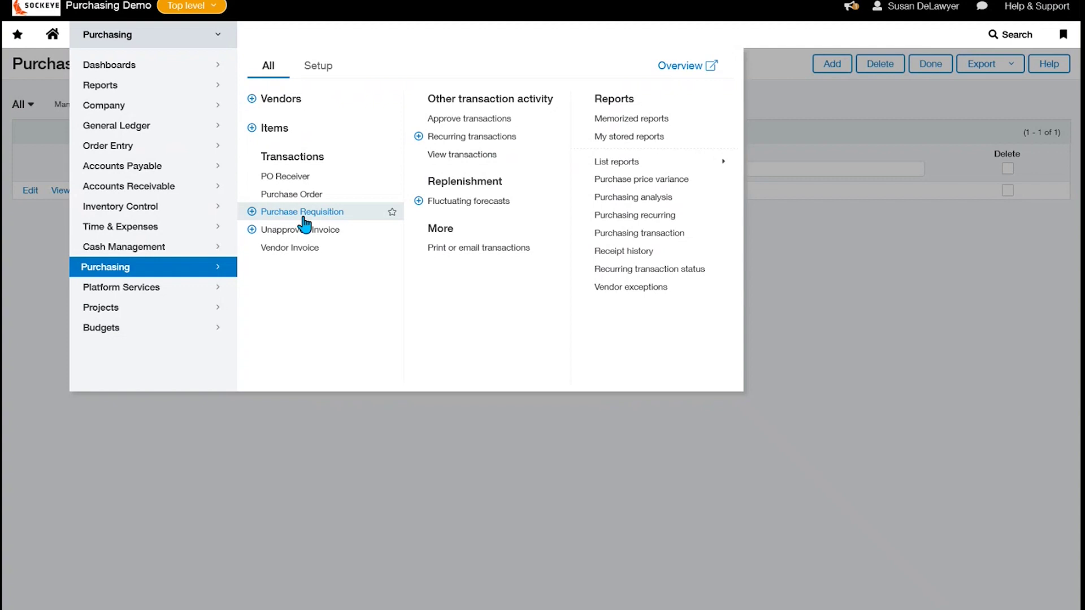
click(938, 112)
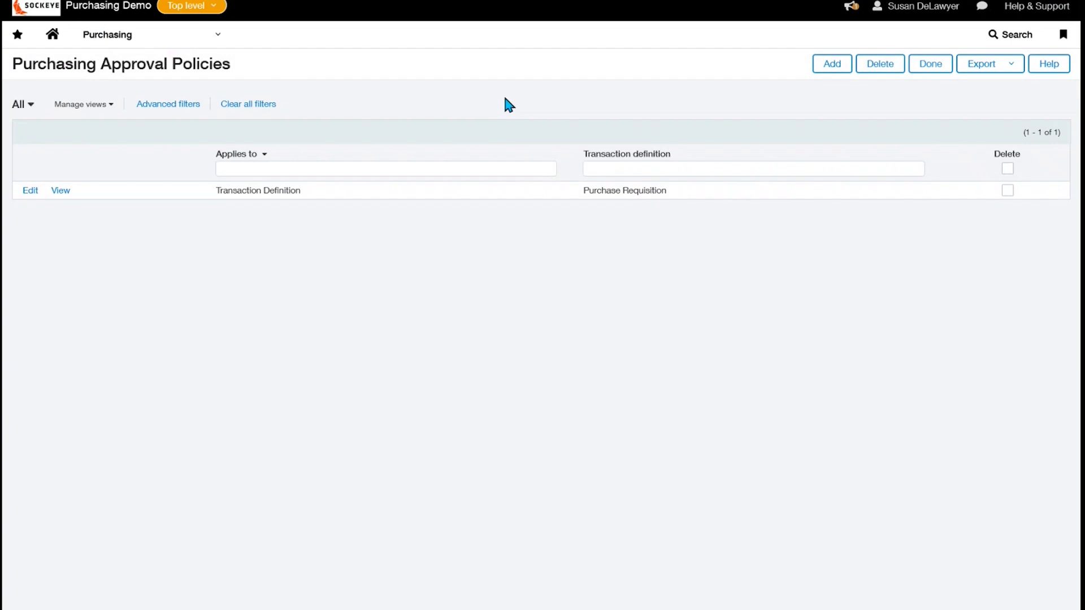